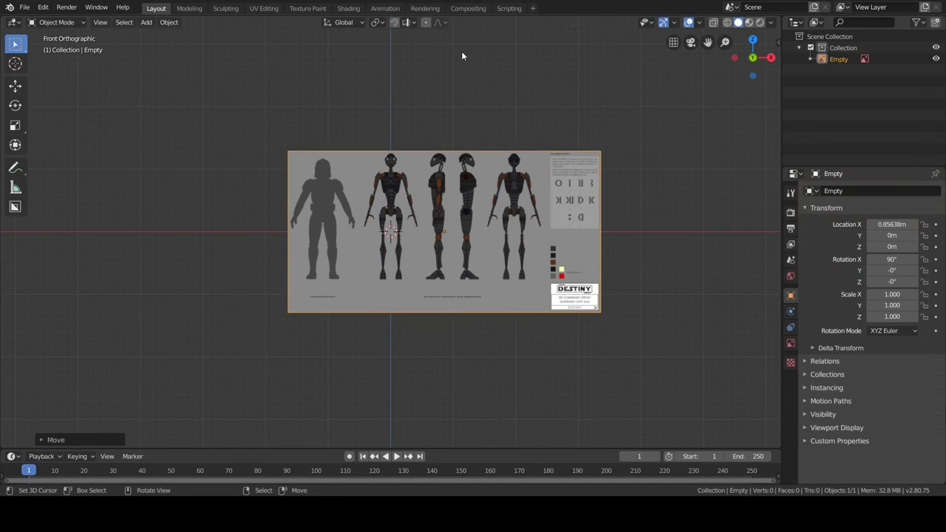
Add the droid render as a second reference image.
click(517, 141)
double_click(257, 86)
scroll(526, 229, up, 2)
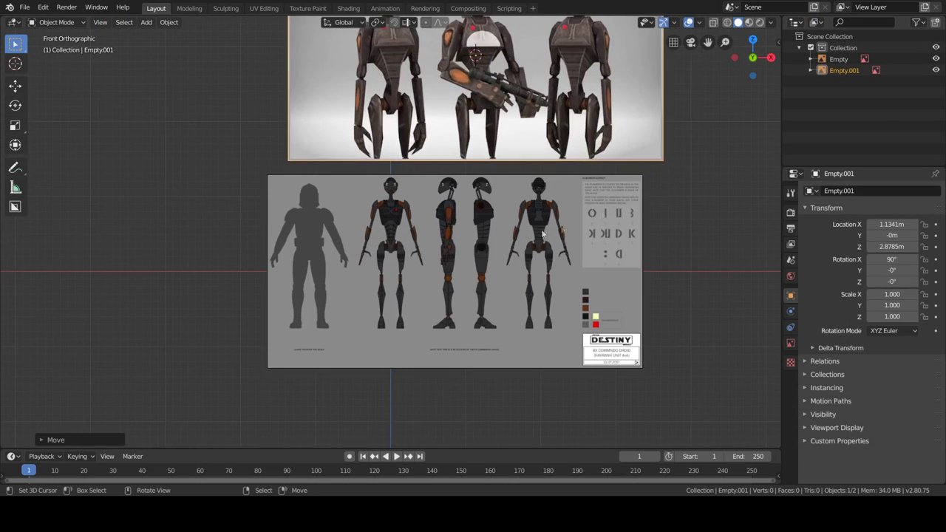
Add a cube at the world origin, shrink it and raise it to chest height.
key(shift+s)
key(shift+s)
key(shift+a)
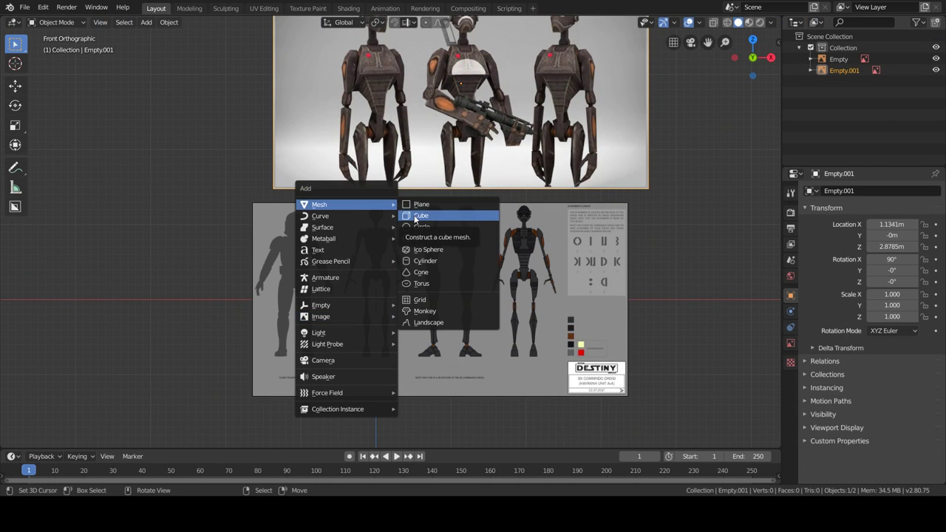
click(421, 214)
key(s)
scroll(414, 316, up, 3)
key(g)
key(z)
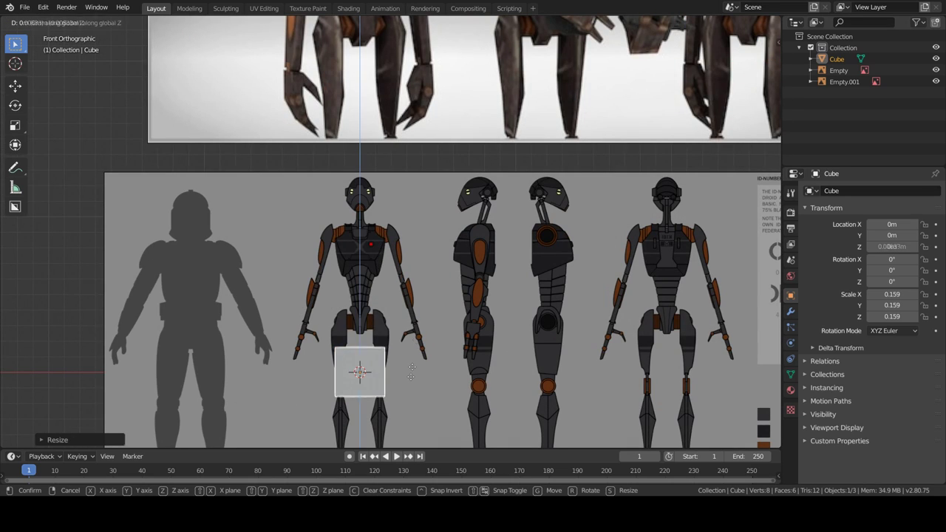
click(419, 239)
key(s)
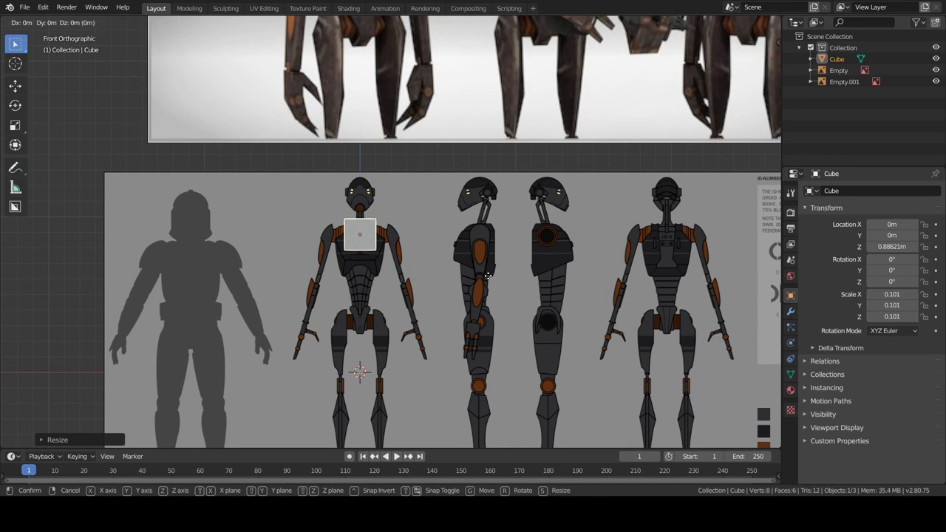
click(490, 283)
middle_drag(490, 283, 469, 289)
In Edit Mode, move the cube's geometry vertically to sit over the droid's chest.
key(Tab)
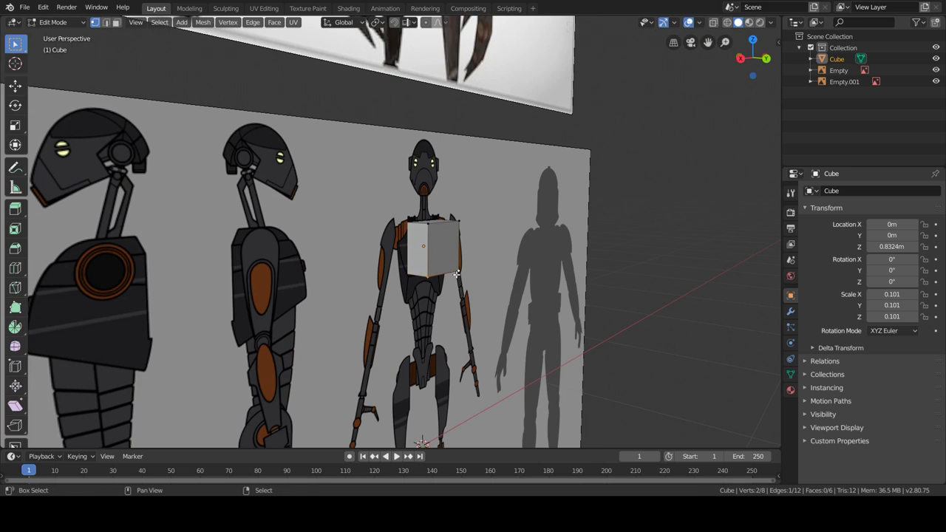
key(KP_7)
key(KP_1)
scroll(437, 158, down, 5)
key(g)
key(z)
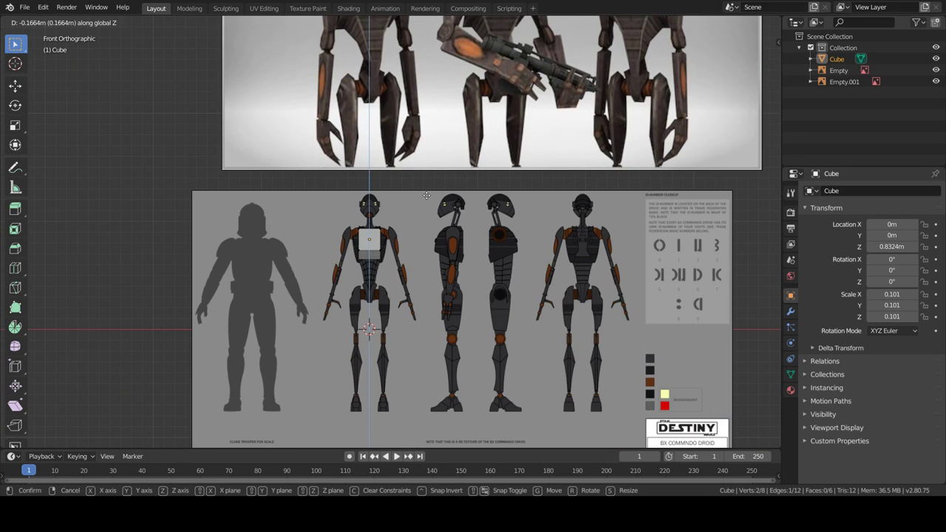
click(411, 240)
scroll(399, 289, up, 6)
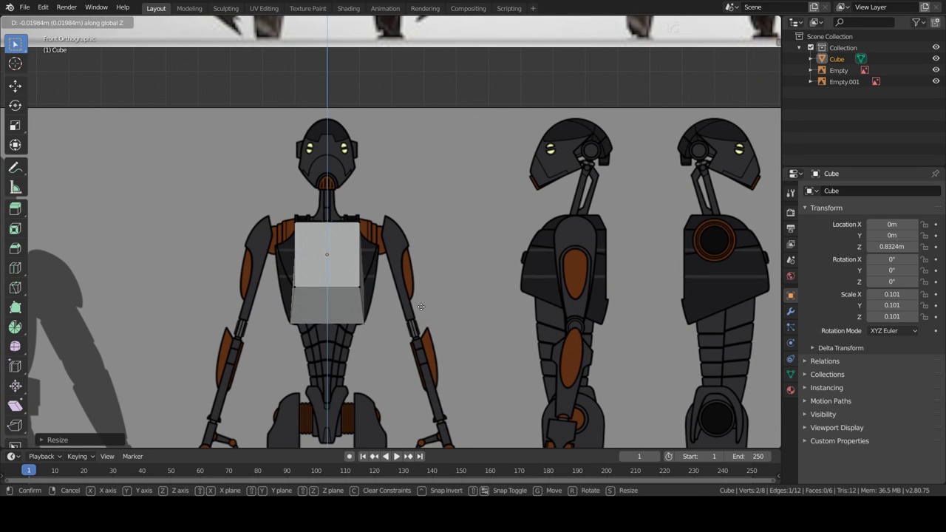
middle_drag(422, 297, 355, 273)
scroll(354, 273, down, 3)
Add a horizontal edge loop around the cube and slide it to chest height.
key(ctrl+r)
click(297, 260)
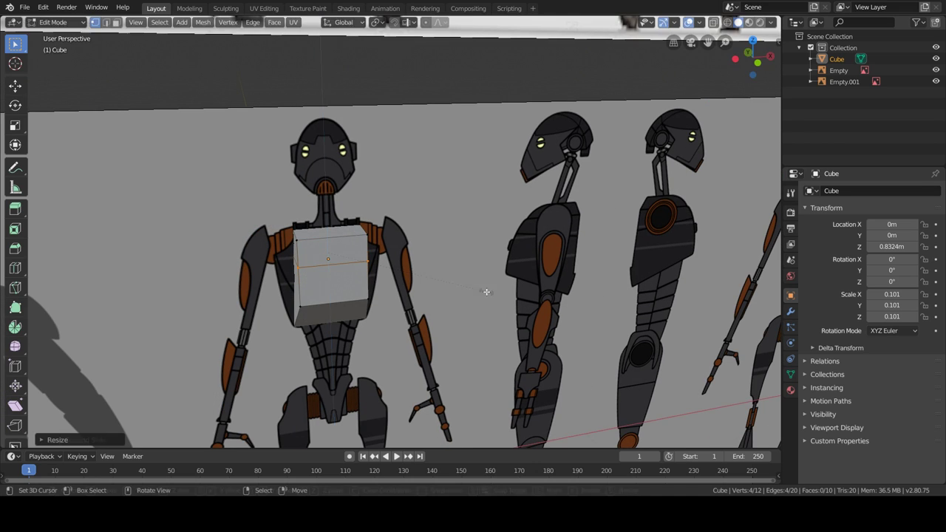
key(g)
key(z)
click(479, 286)
key(KP_1)
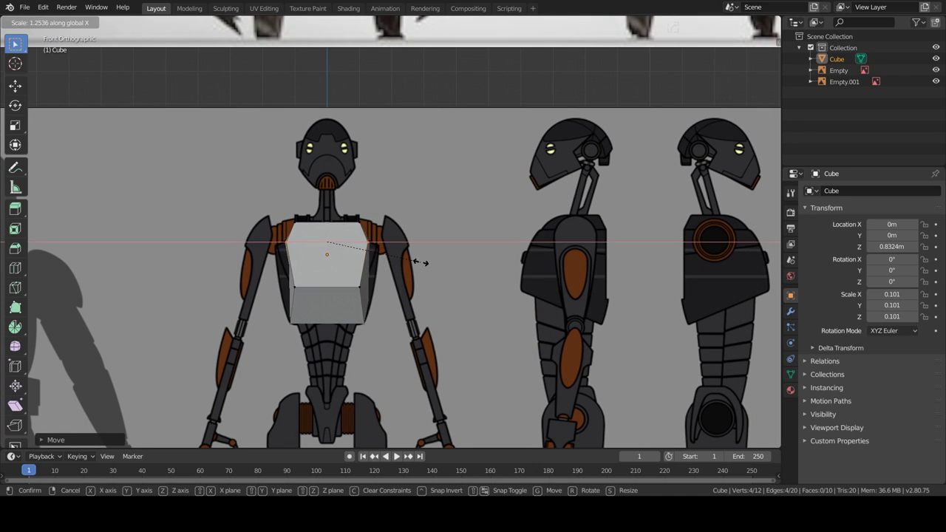
mouse_move(421, 329)
middle_down()
mouse_move(339, 317)
mouse_move(344, 281)
middle_up()
scroll(344, 266, up, 2)
Widen the top corners on X out to the shoulders and Flatten the top face.
ctrl+click(347, 247)
ctrl+click(334, 245)
key(KP_1)
key(s)
key(x)
click(460, 249)
key(F3)
mouse_move(460, 248)
middle_down()
mouse_move(473, 303)
mouse_move(379, 288)
middle_up()
text(flat)
key(Return)
Return to Object Mode in front view with X-ray on to trace the reference.
key(F3)
key(Return)
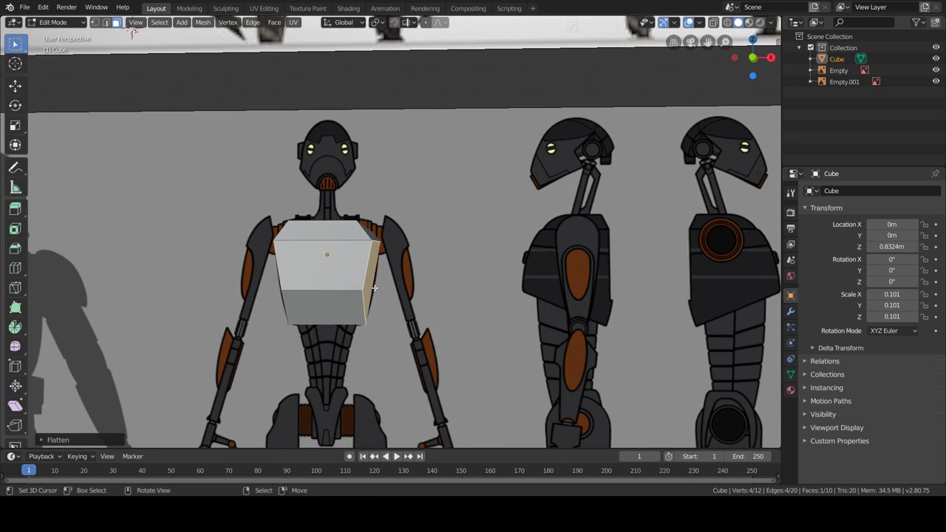
scroll(379, 290, down, 2)
key(Tab)
key(KP_7)
key(KP_1)
key(alt+z)
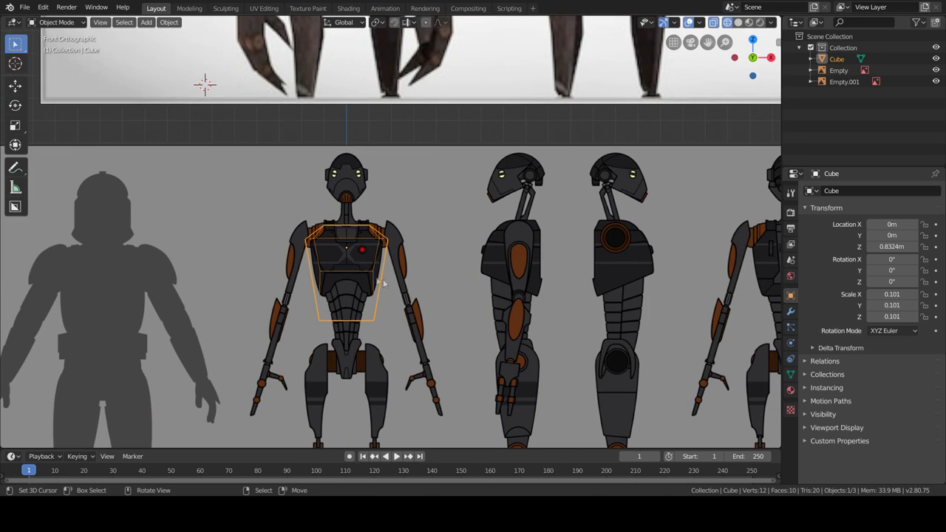
Clear the chest's selection and turn X-ray off so the block shows solid.
mouse_move(379, 329)
middle_down()
mouse_move(396, 326)
mouse_move(387, 323)
mouse_move(368, 369)
mouse_move(235, 386)
mouse_move(287, 163)
middle_up()
key(Tab)
click(235, 386)
key(KP_1)
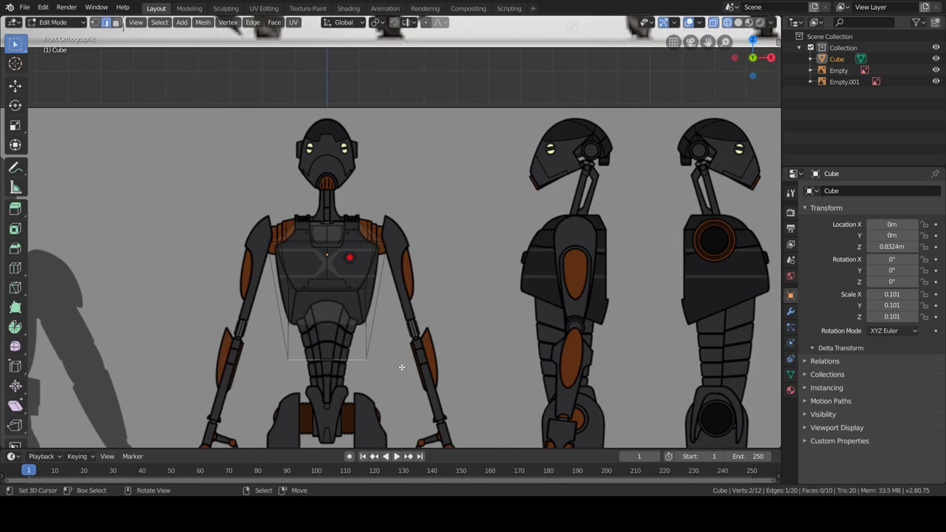
key(Tab)
key(alt+z)
mouse_move(397, 360)
middle_down()
mouse_move(310, 326)
mouse_move(401, 358)
mouse_move(414, 250)
middle_up()
Reshape the chest's side profile by moving a side edge, then shifting it along X.
key(Tab)
key(g)
click(385, 351)
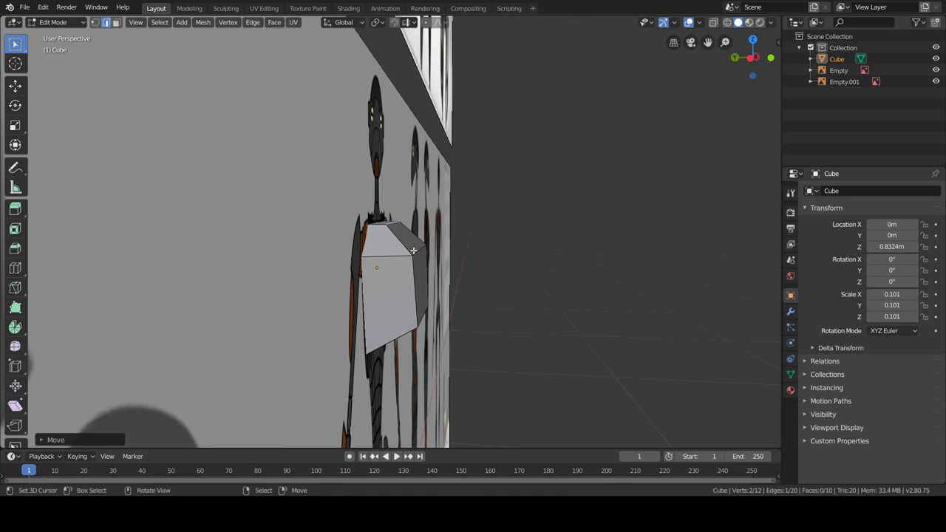
key(g)
click(606, 372)
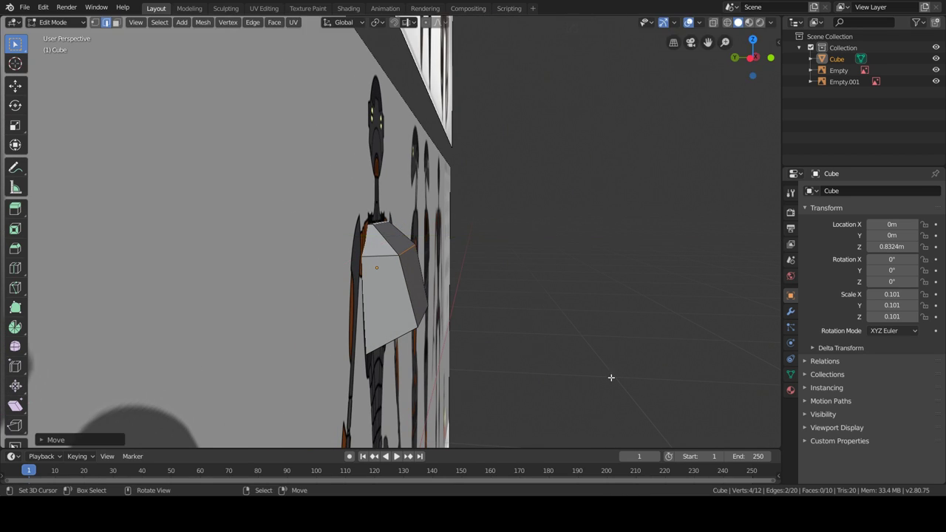
middle_drag(606, 372, 510, 329)
key(g)
key(x)
click(367, 246)
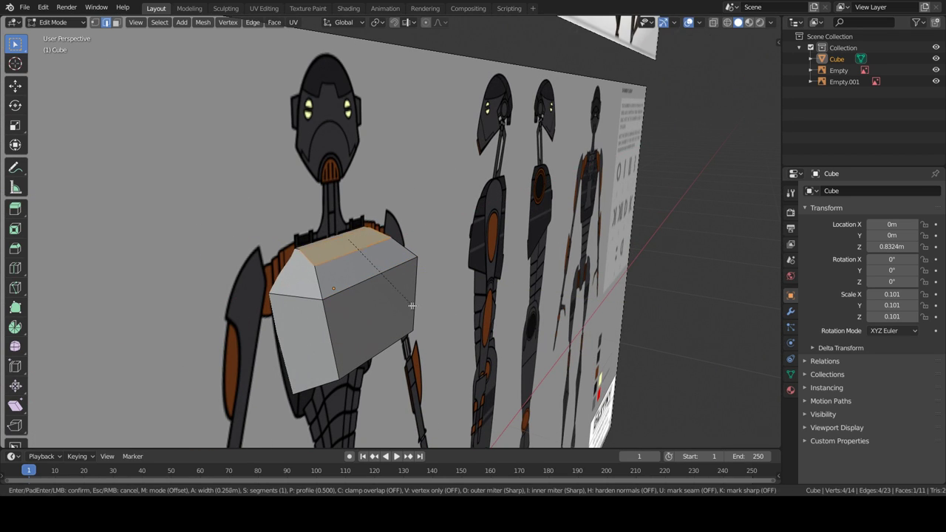
middle_drag(417, 297, 366, 338)
scroll(366, 338, down, 3)
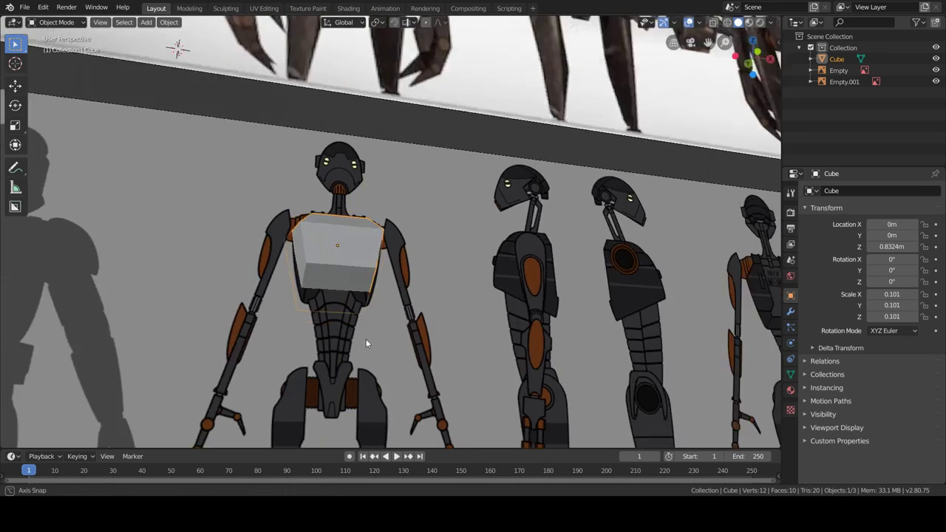
Add a small test cube, delete it, and go back to editing the chest.
key(Tab)
key(shift+a)
key(Escape)
scroll(638, 335, up, 3)
scroll(576, 370, down, 3)
key(shift+a)
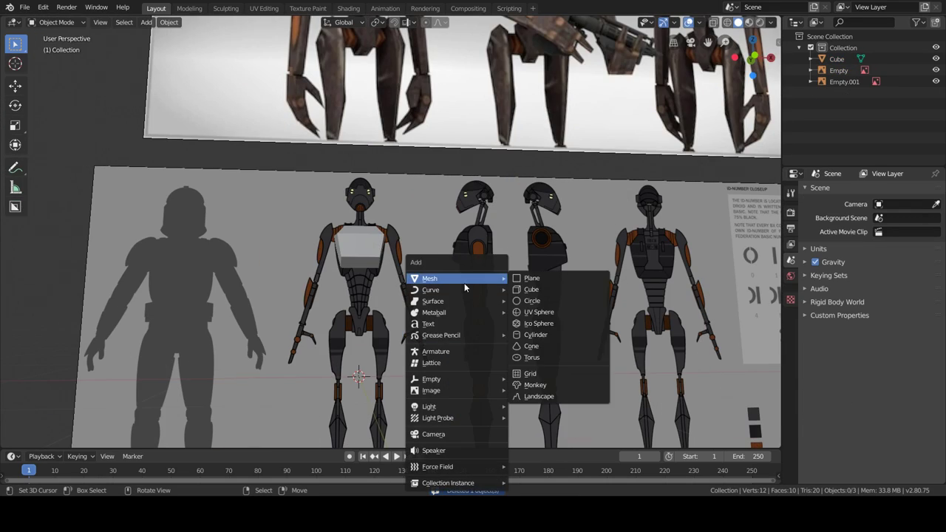
click(528, 291)
key(s)
click(522, 315)
scroll(522, 315, down, 2)
key(Delete)
key(Tab)
scroll(462, 318, up, 3)
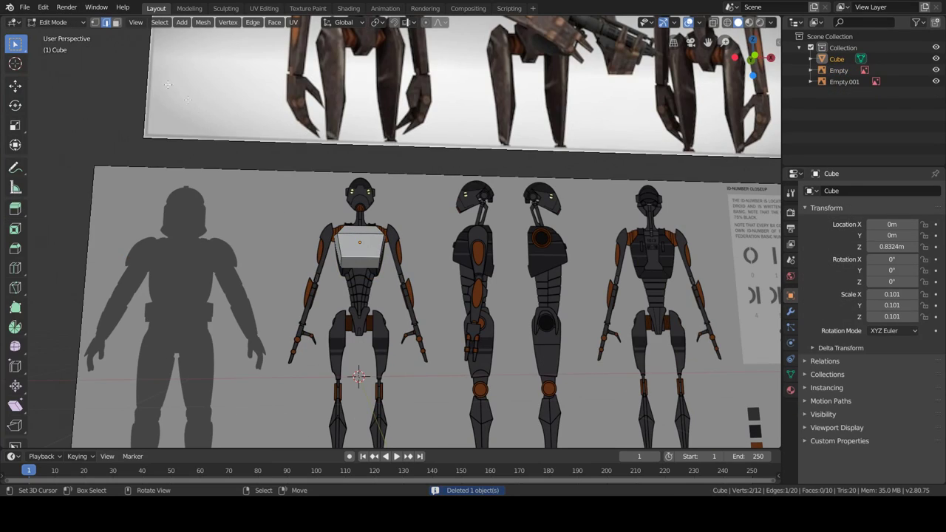
Inset the chest's bottom face and pull it down to form the abdomen.
click(555, 282)
middle_drag(555, 281, 409, 246)
key(g)
key(z)
key(z)
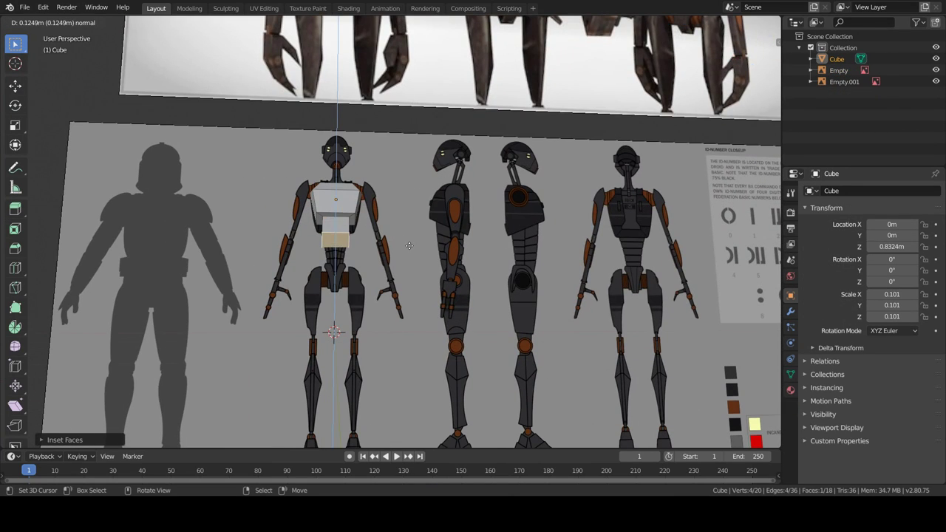
click(399, 262)
scroll(317, 227, up, 2)
Add two loop cuts across the abdomen and scale its lower part on Z to taper it.
key(ctrl+r)
click(317, 227)
right_click(317, 227)
key(s)
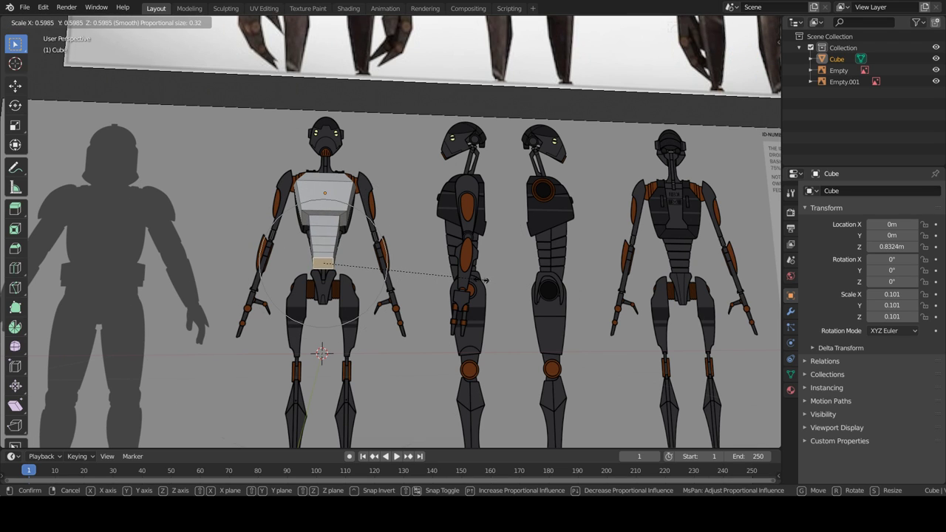
middle_drag(489, 277, 448, 317)
key(z)
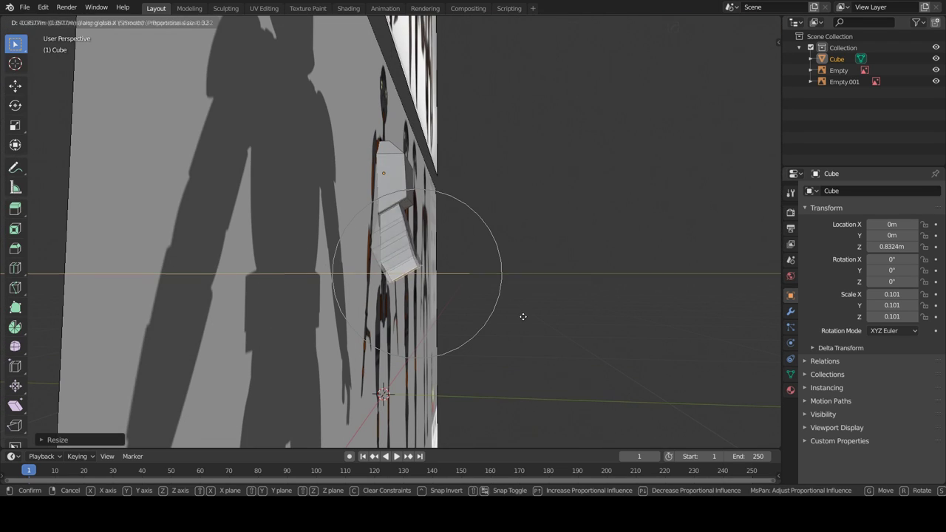
click(400, 316)
Try shifting the abdomen along X, then cancel the unwanted move.
middle_drag(399, 316, 318, 244)
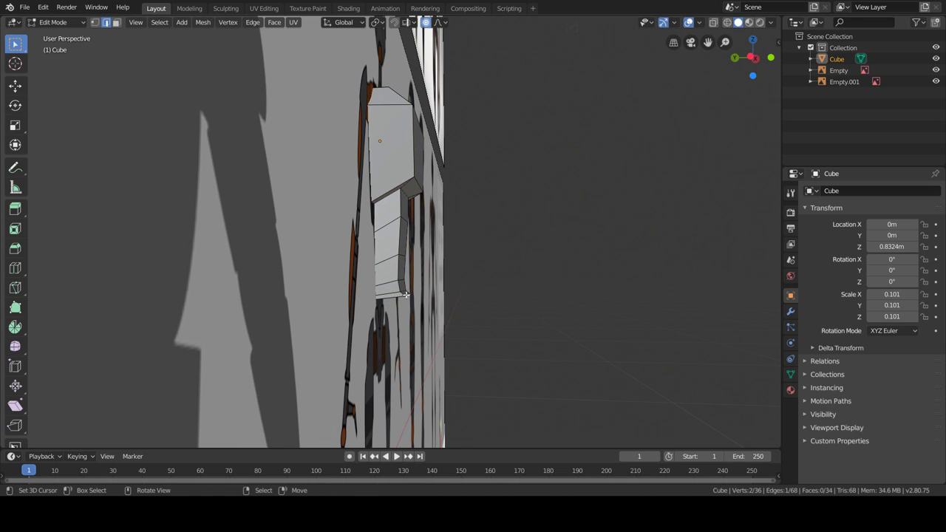
key(g)
key(x)
click(528, 326)
mouse_move(529, 326)
middle_down()
mouse_move(436, 350)
mouse_move(385, 351)
mouse_move(531, 379)
middle_up()
right_click(392, 337)
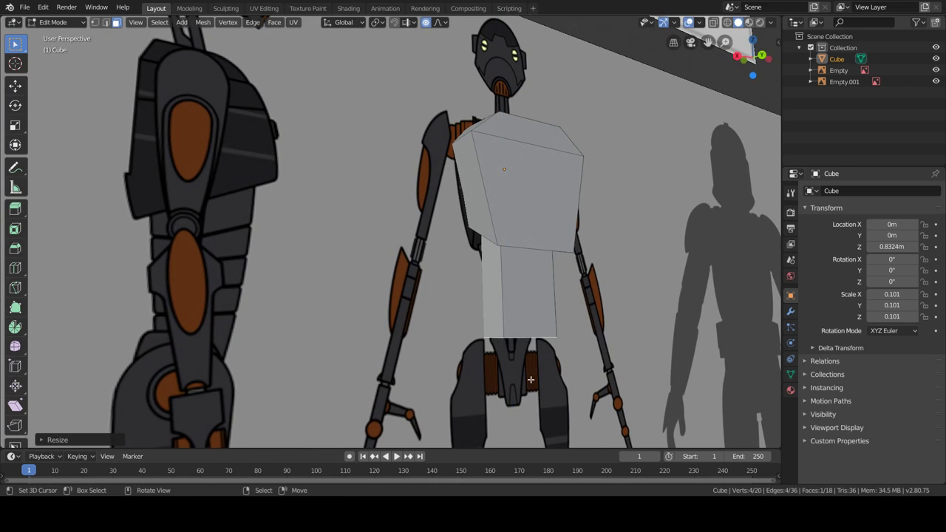
key(ctrl+r)
mouse_move(481, 312)
middle_down()
mouse_move(521, 299)
mouse_move(548, 314)
middle_up()
Add four loop cuts across the abdomen, scale them excluding Z, and narrow the lower edge.
scroll(493, 276, up, 2)
click(493, 275)
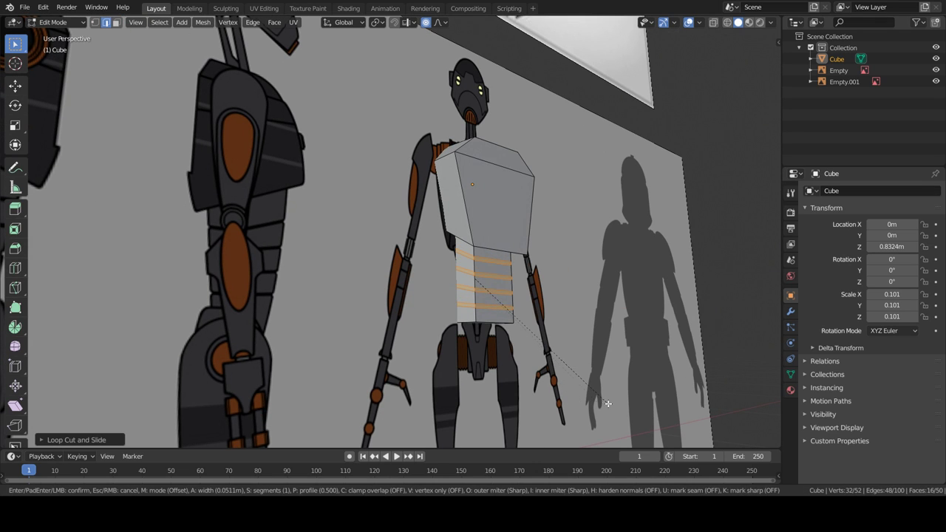
key(s)
key(shift+z)
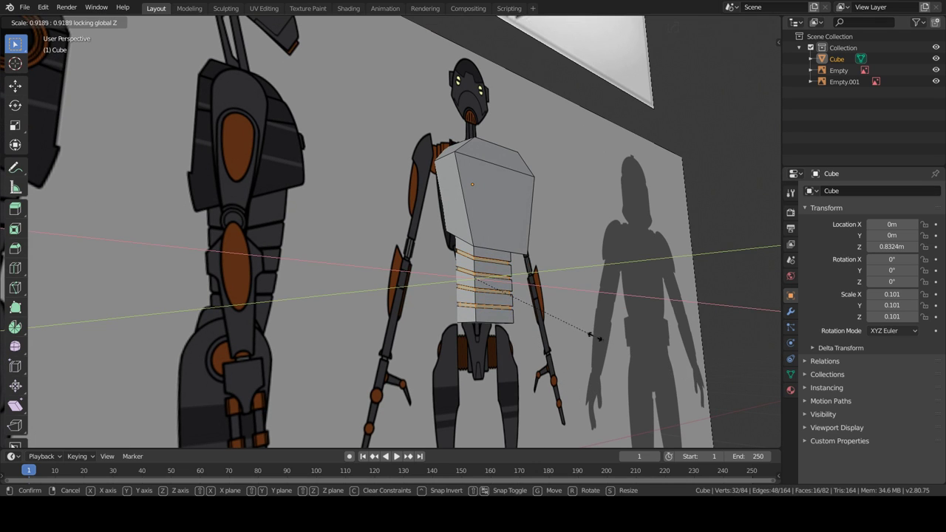
click(597, 338)
middle_drag(597, 338, 710, 327)
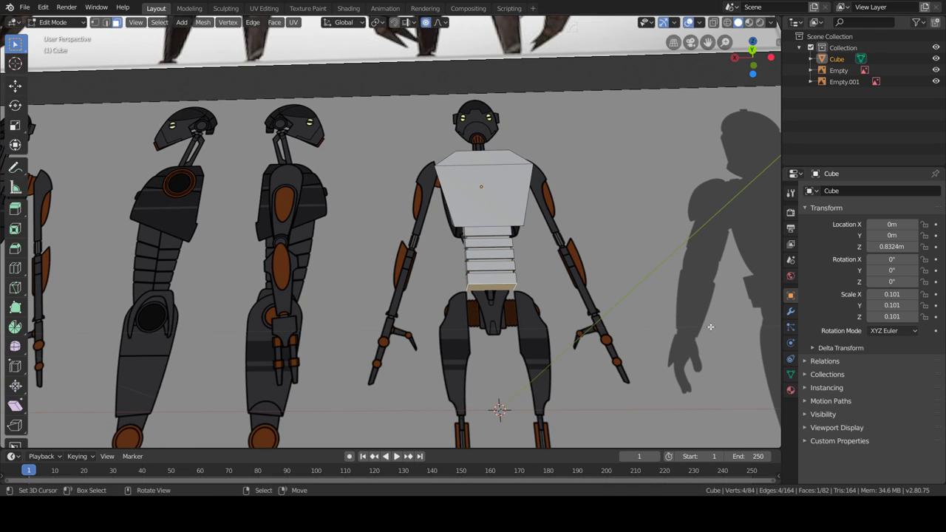
key(s)
click(604, 301)
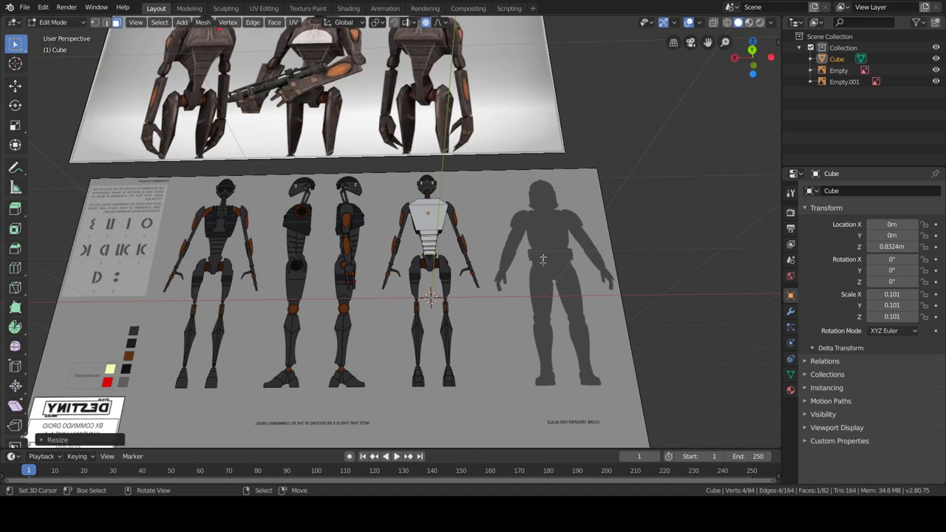
Extrude two successively narrower rings down from the torso's bottom toward the hips.
key(s)
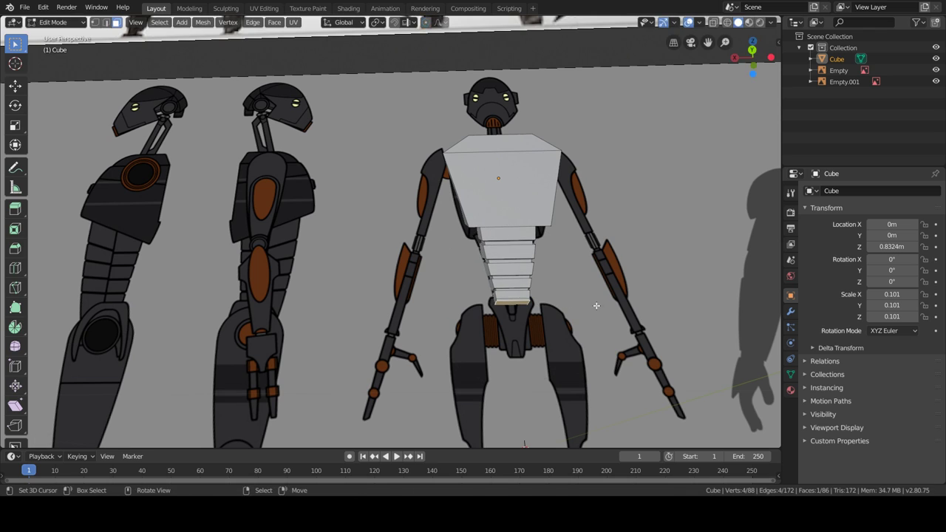
key(e)
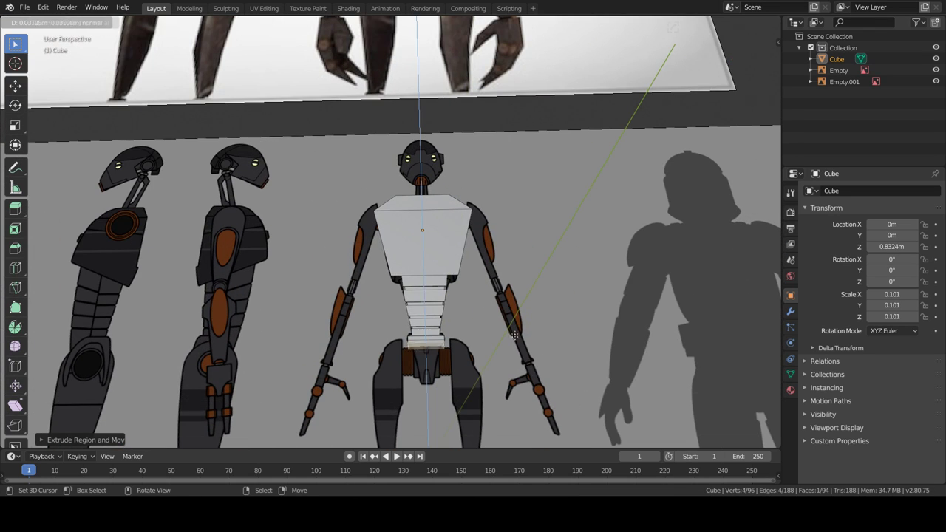
click(512, 373)
key(s)
click(518, 377)
key(e)
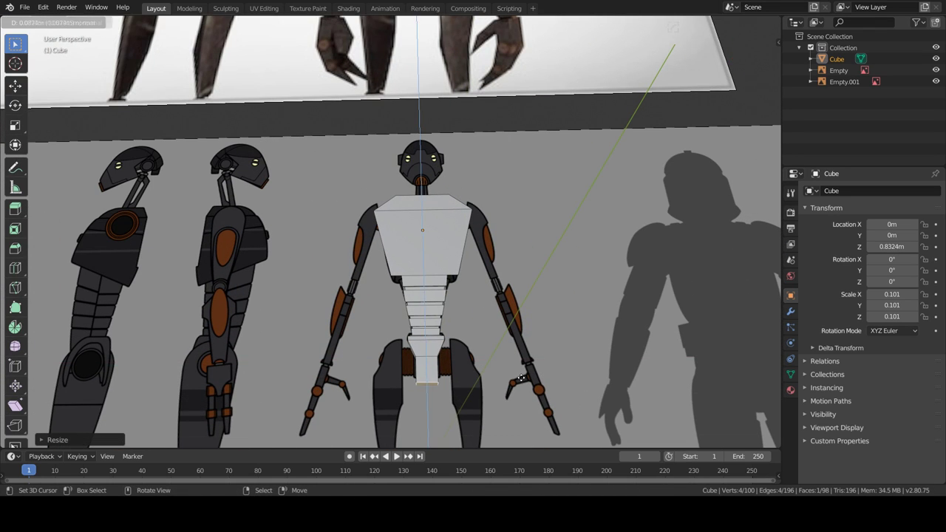
click(498, 389)
mouse_move(498, 389)
middle_down()
mouse_move(555, 390)
mouse_move(453, 372)
middle_up()
click(563, 314)
Squeeze the bottom ring front-to-back on Y and return the torso to Object Mode.
middle_drag(564, 313, 549, 382)
key(s)
key(y)
click(669, 364)
middle_drag(669, 365, 340, 172)
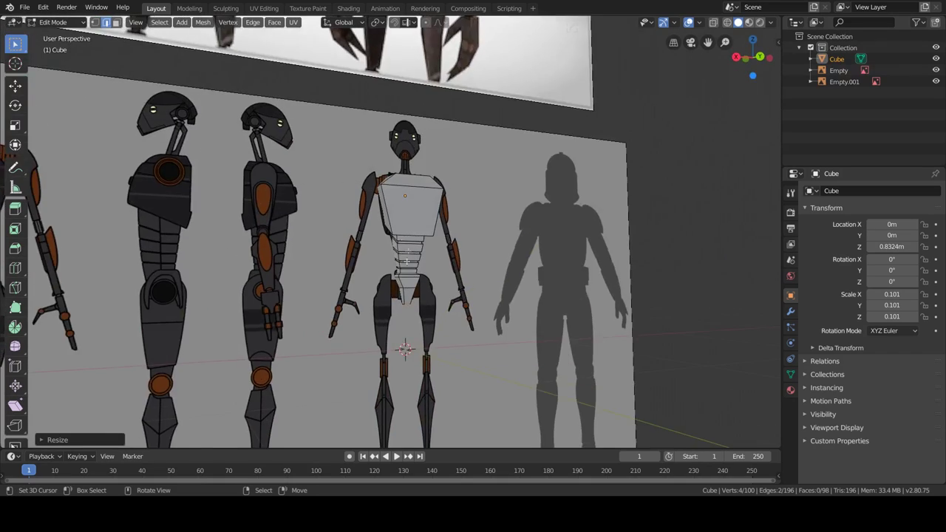
key(Tab)
mouse_move(430, 362)
middle_down()
mouse_move(544, 390)
mouse_move(449, 367)
middle_up()
scroll(473, 367, down, 3)
key(shift+a)
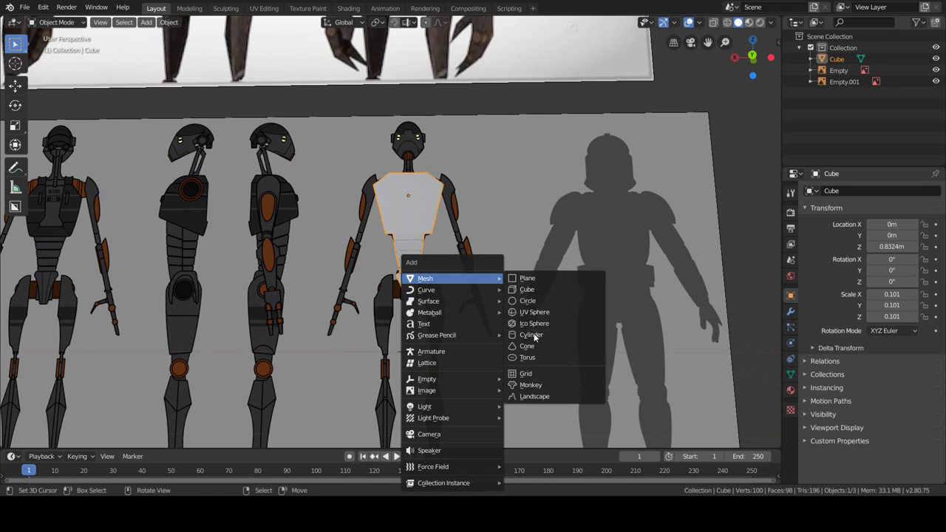
Add a mesh cylinder, move it up to the hips and shrink it.
click(532, 339)
key(s)
click(598, 378)
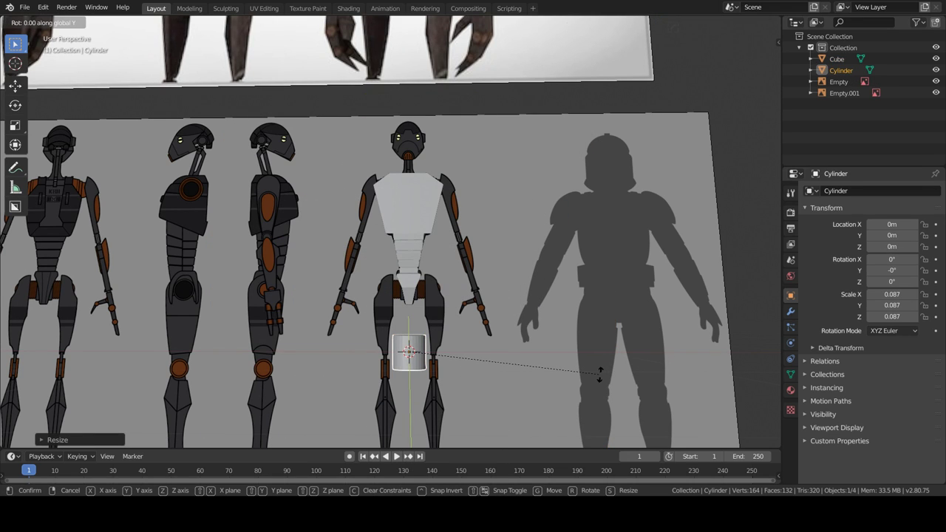
click(545, 276)
scroll(545, 276, up, 3)
key(s)
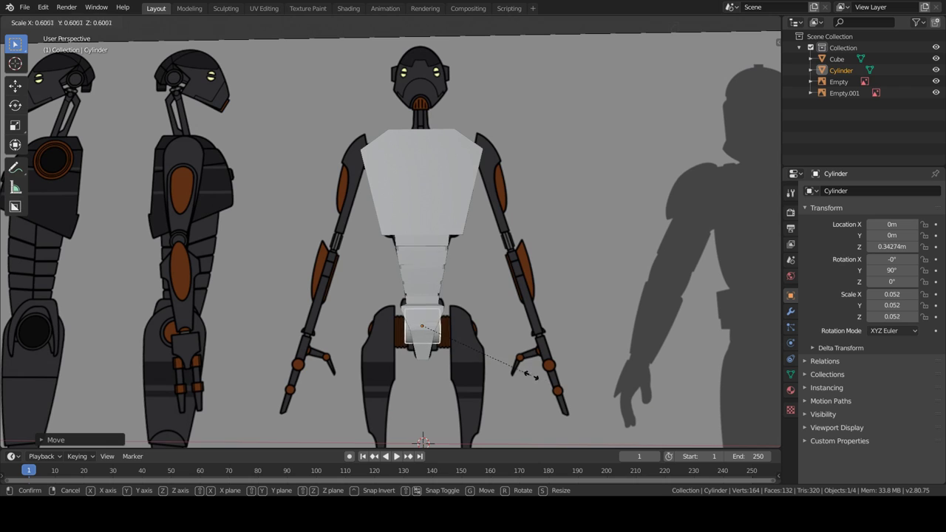
click(529, 373)
Select the torso block and try an X-axis resize, then cancel it.
click(425, 185)
mouse_move(425, 184)
middle_down()
mouse_move(530, 408)
mouse_move(421, 398)
middle_up()
key(s)
key(x)
click(530, 408)
In front view, stretch the hip cylinder along X across the hips.
key(Tab)
click(421, 398)
key(KP_1)
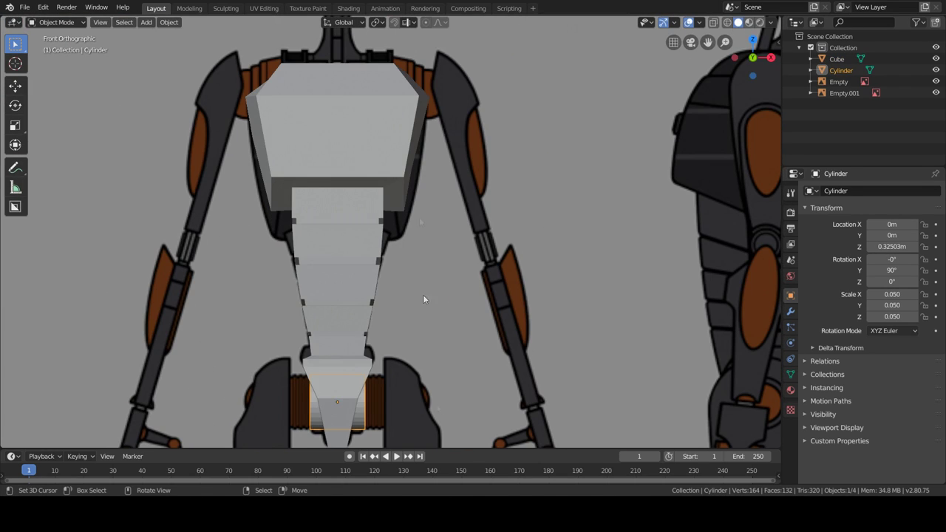
key(s)
key(x)
click(78, 379)
In Edit Mode, select and delete both end cap faces of the cylinder.
key(Tab)
key(alt+a)
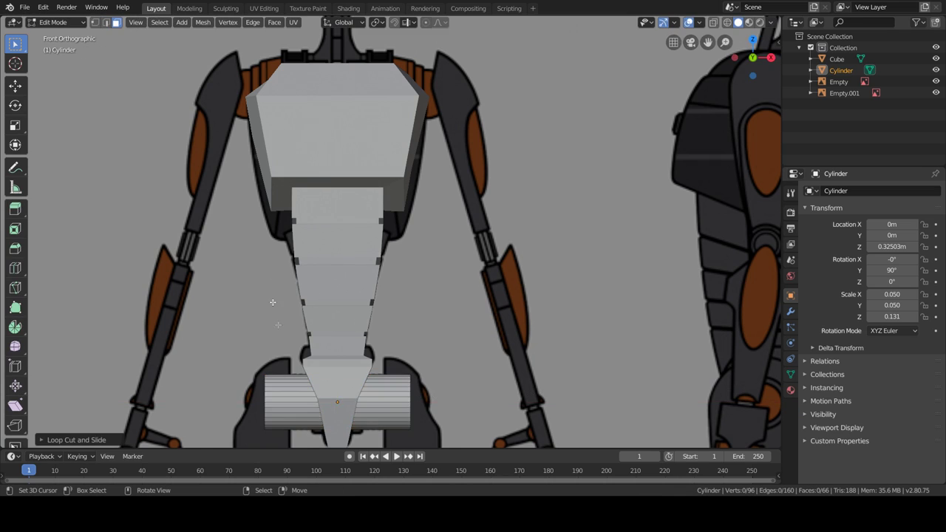
scroll(363, 396, down, 4)
middle_drag(363, 397, 342, 317)
click(342, 318)
key(x)
click(325, 332)
Add a Mirror modifier to the cylinder, mirroring along Z instead of X.
click(791, 311)
click(872, 191)
click(687, 299)
click(812, 263)
click(811, 252)
click(811, 275)
Extrude the open cylinder end, narrow it, and bevel it into a rounded end.
middle_drag(443, 332, 414, 348)
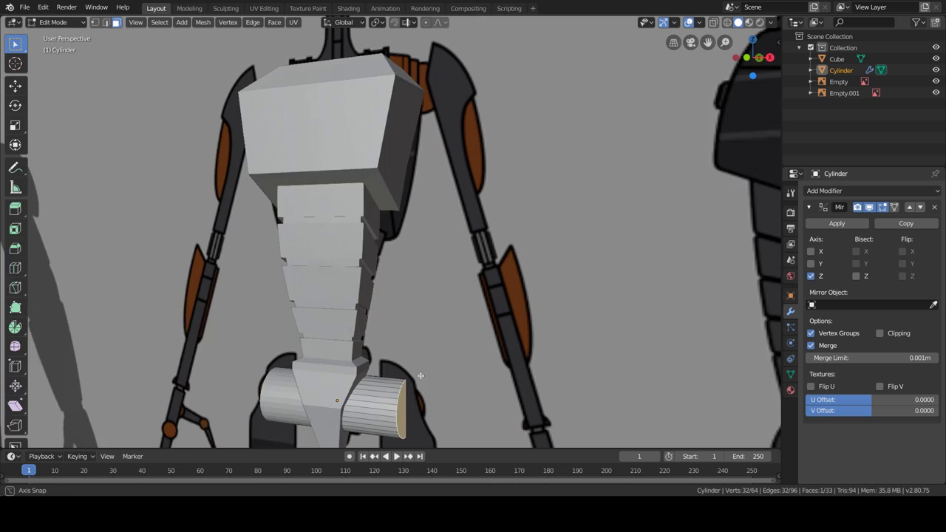
scroll(370, 296, up, 4)
key(e)
key(s)
click(456, 408)
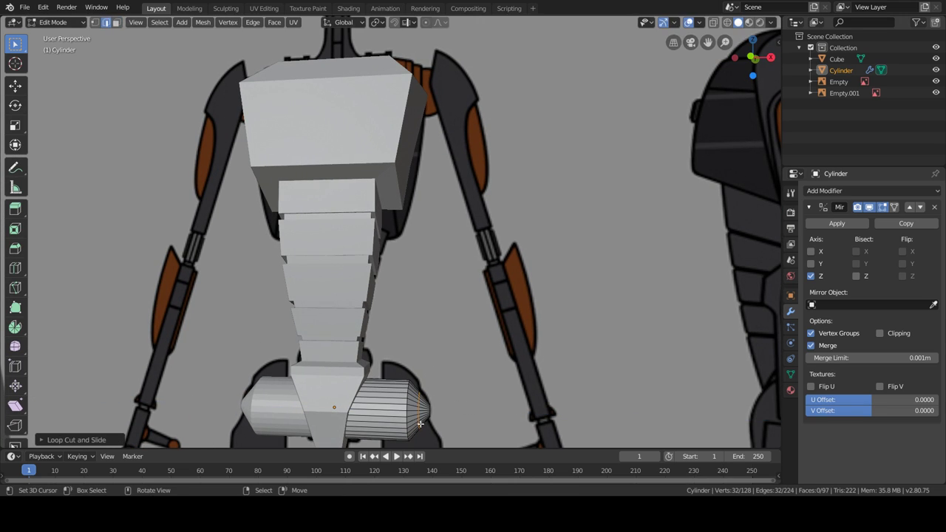
key(ctrl+b)
click(496, 399)
Back in Object Mode, apply sharp shading to the hip cylinder, then re-enter Edit Mode.
key(Tab)
key(q)
click(479, 362)
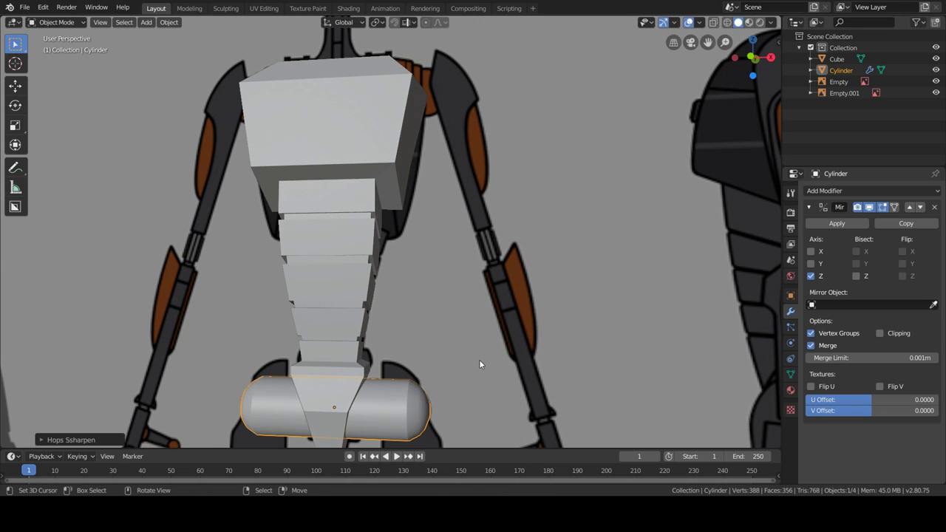
scroll(479, 364, down, 2)
scroll(439, 367, down, 3)
scroll(461, 345, up, 5)
mouse_move(458, 339)
middle_down()
mouse_move(412, 353)
mouse_move(427, 364)
middle_up()
key(Tab)
scroll(411, 353, up, 2)
key(shift+s)
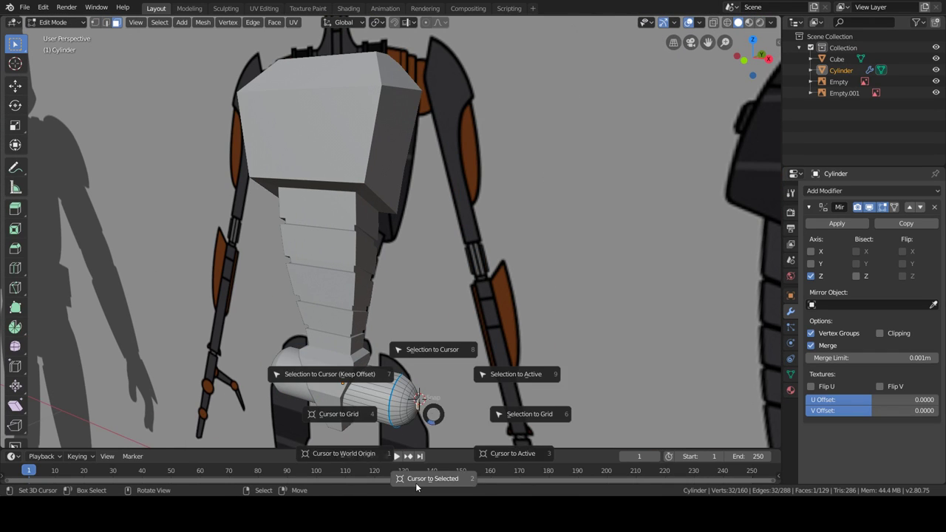
Snap the 3D cursor to the cylinder end and add a scaled-down cube there.
click(415, 481)
key(Tab)
key(shift+a)
click(509, 288)
key(s)
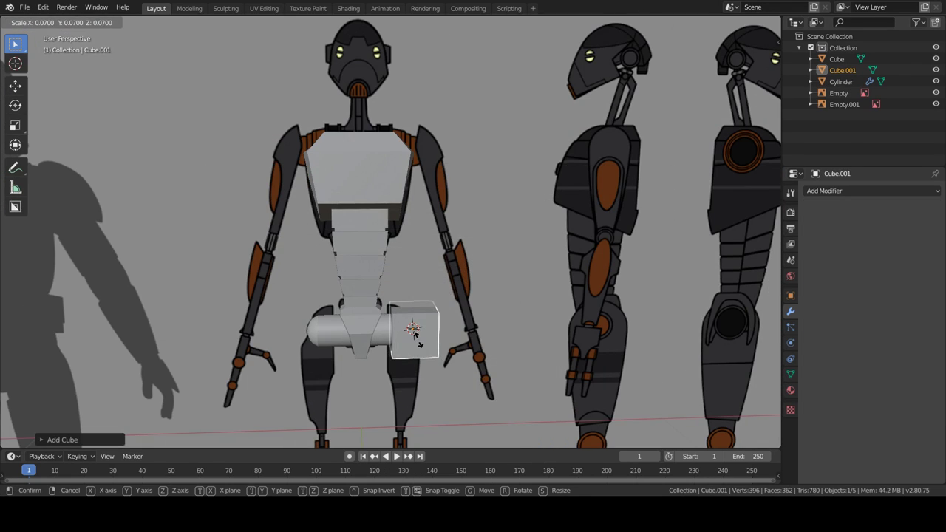
key(g)
click(556, 346)
Reshape the cube in Edit Mode by moving an edge and adding a vertical loop cut.
mouse_move(556, 346)
middle_down()
mouse_move(517, 348)
mouse_move(450, 375)
mouse_move(438, 340)
middle_up()
key(shift+z)
scroll(364, 329, up, 4)
mouse_move(533, 375)
middle_down()
mouse_move(423, 375)
mouse_move(412, 387)
mouse_move(385, 368)
mouse_move(373, 354)
mouse_move(398, 269)
middle_up()
key(Tab)
click(432, 392)
key(g)
click(422, 395)
shift+click(389, 299)
key(ctrl+r)
click(392, 286)
In front view, nudge the selected edges and extrude them outward.
key(KP_1)
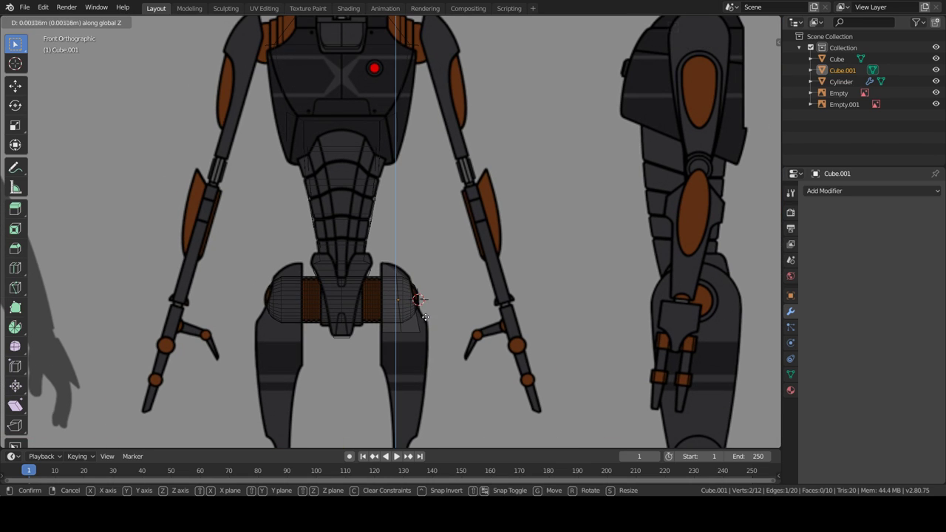
key(g)
click(419, 340)
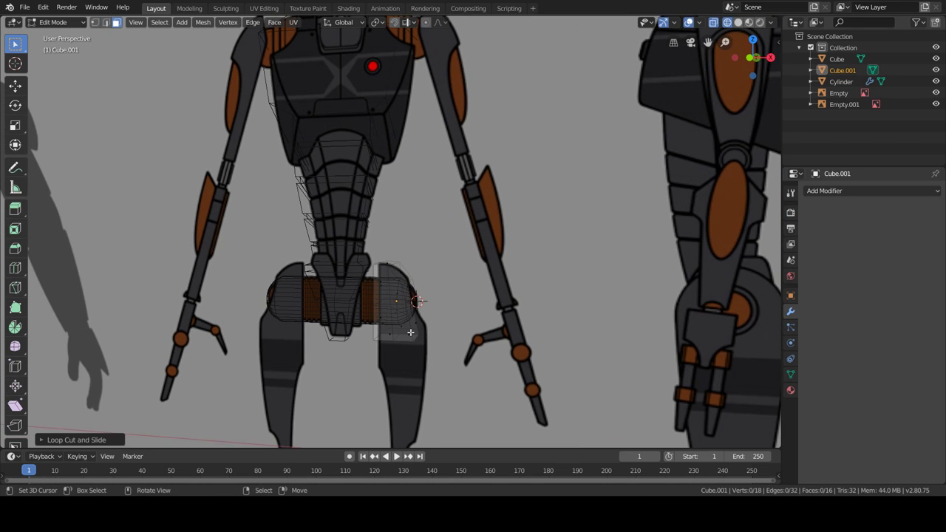
key(e)
click(531, 378)
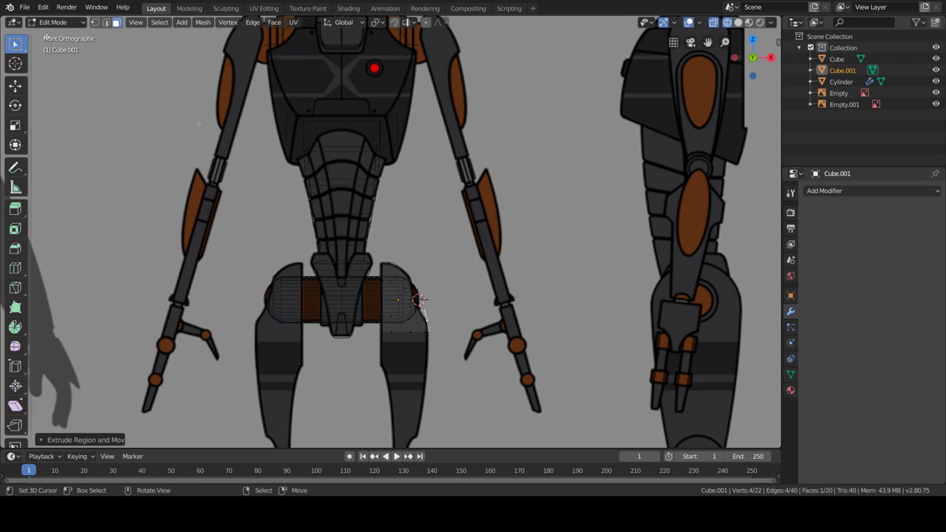
mouse_move(531, 378)
middle_down()
mouse_move(439, 324)
mouse_move(412, 351)
middle_up()
scroll(416, 300, up, 3)
Switch to face selection and resize the selected faces along X.
ctrl+click(116, 22)
key(KP_1)
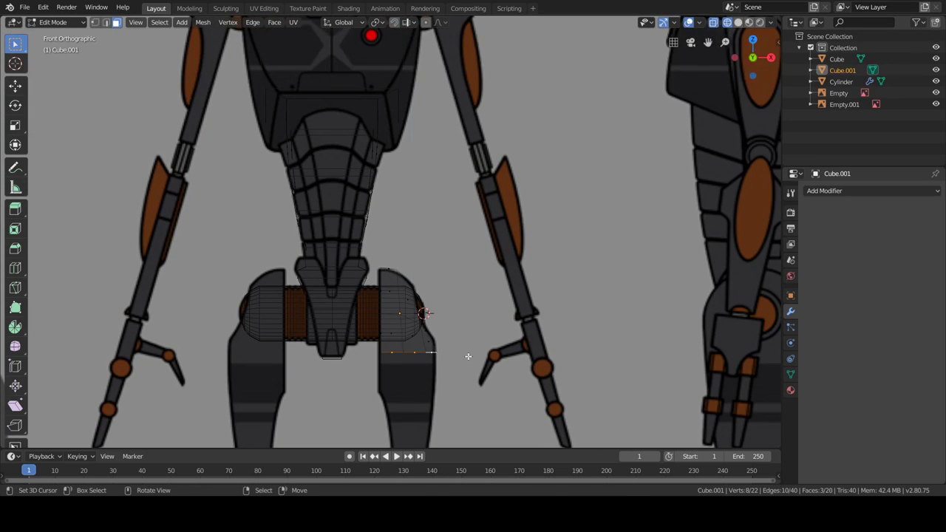
middle_drag(470, 366, 485, 386)
key(s)
key(x)
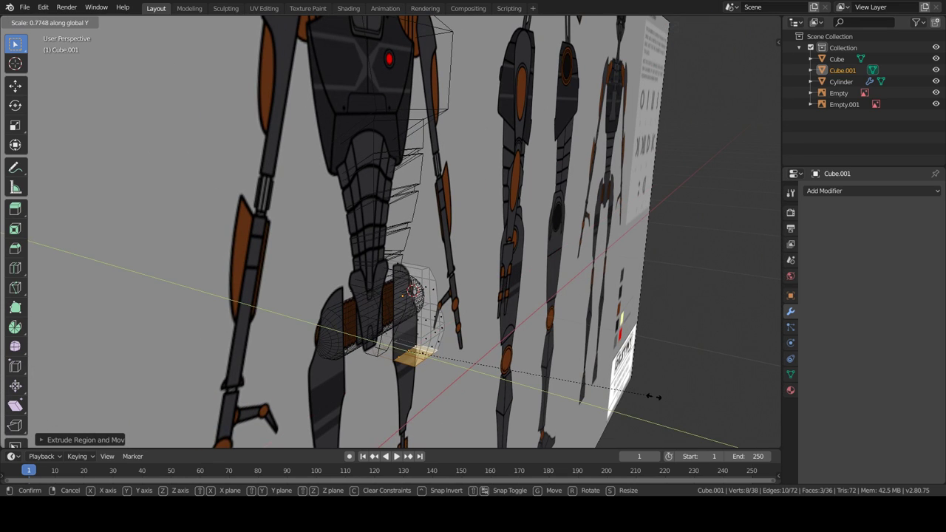
click(630, 397)
Scale the whole piece thinner along Y, then exit Edit Mode and frame it.
key(a)
key(s)
key(y)
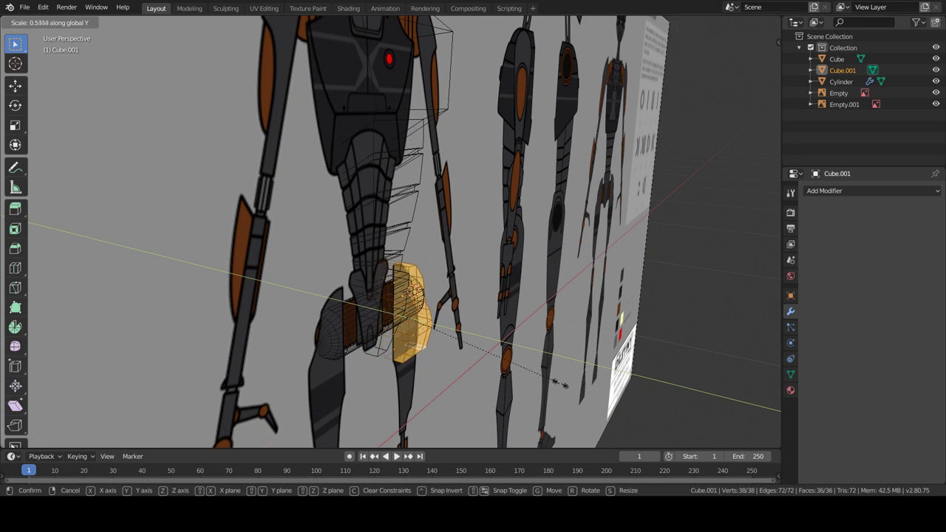
click(566, 386)
middle_drag(566, 386, 602, 392)
key(s)
key(y)
click(604, 391)
key(Tab)
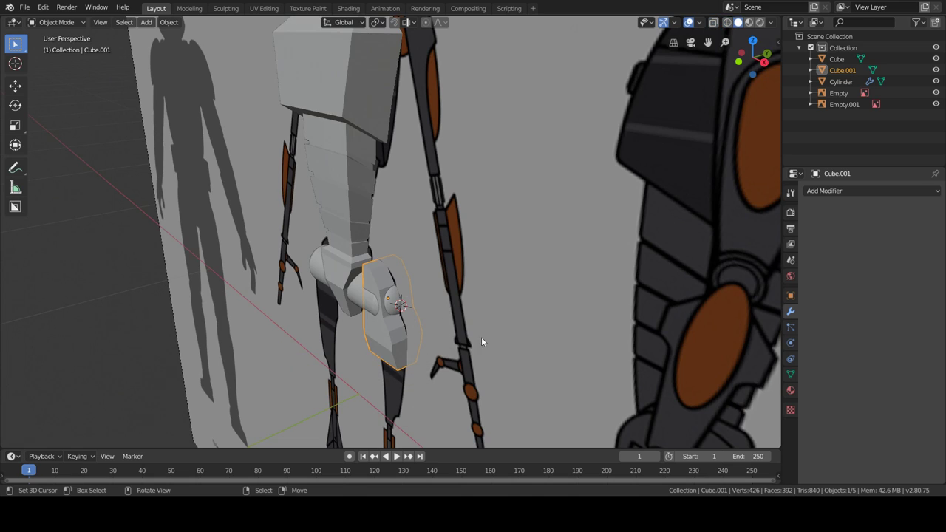
key(KP_Decimal)
Bevel the top edges of the leg piece, redoing the first attempt.
middle_drag(447, 346, 503, 340)
key(Tab)
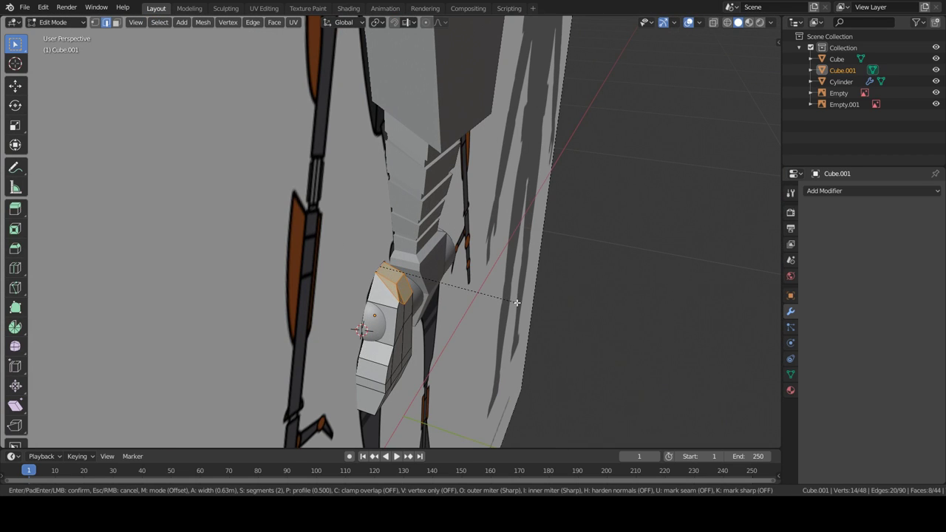
key(ctrl+z)
mouse_move(517, 302)
middle_down()
mouse_move(367, 364)
mouse_move(373, 355)
middle_up()
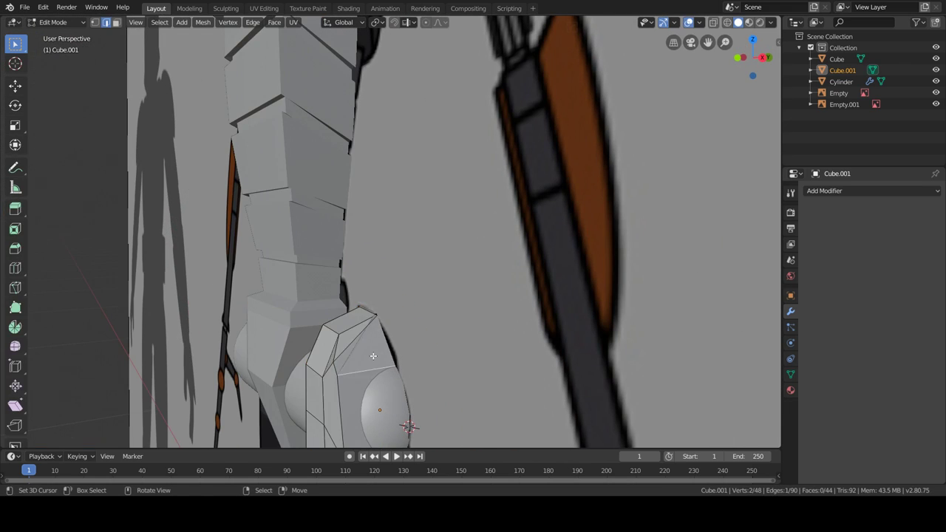
middle_drag(529, 404, 506, 323)
click(566, 348)
mouse_move(566, 348)
middle_down()
mouse_move(450, 346)
mouse_move(414, 381)
mouse_move(385, 342)
middle_up()
key(Tab)
key(Tab)
Extrude the bottom face downward and move the lower outer edge along Z.
key(KP_1)
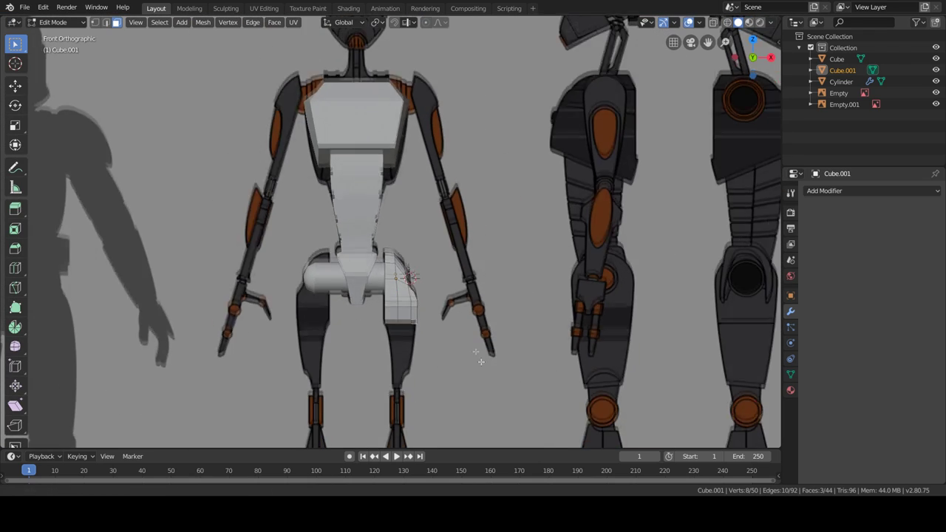
scroll(416, 332, up, 5)
key(e)
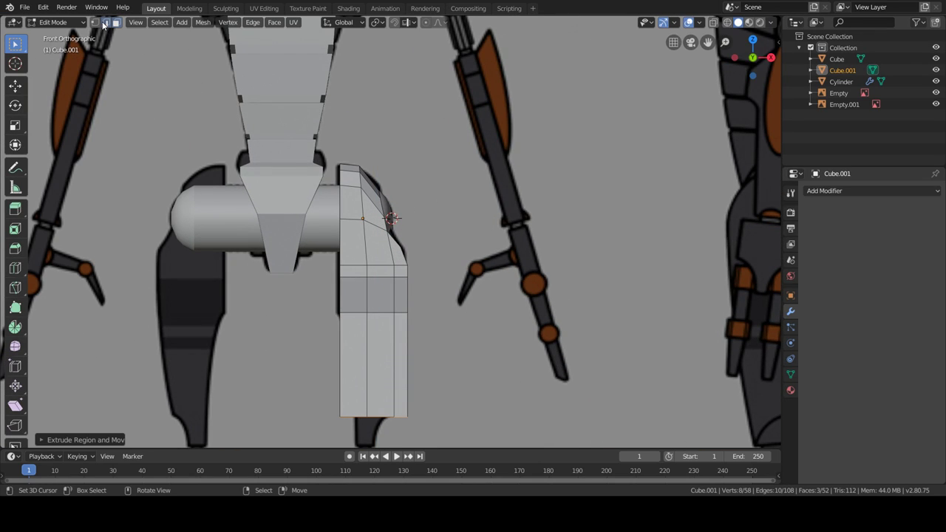
click(104, 24)
middle_drag(104, 24, 385, 391)
key(KP_1)
click(406, 399)
key(g)
key(z)
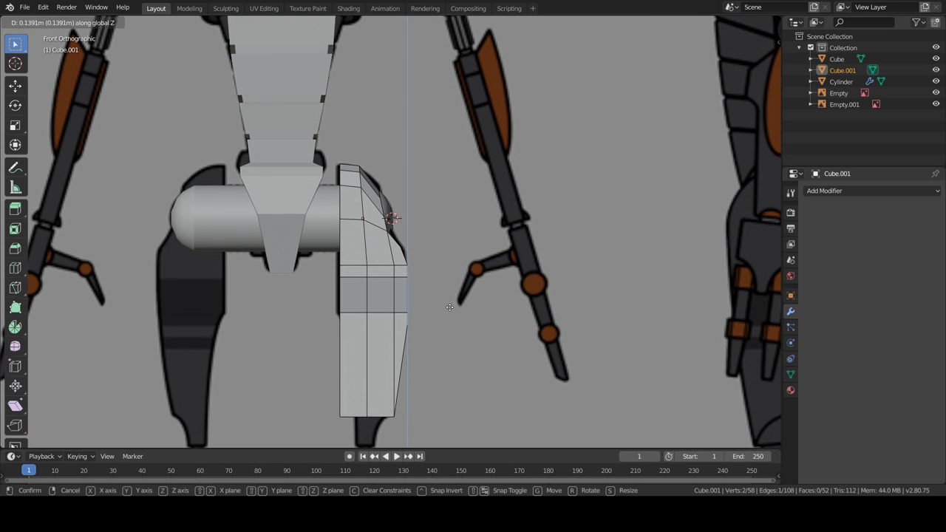
click(449, 306)
Bevel the lower edge to taper the thigh, then slide the edge into place.
middle_drag(449, 307, 306, 374)
key(KP_1)
key(ctrl+b)
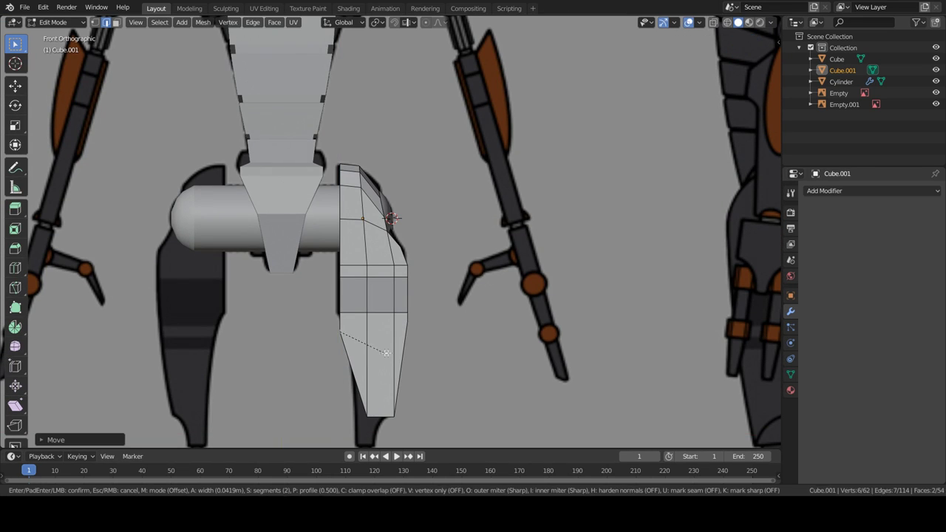
click(392, 353)
middle_drag(392, 353, 355, 369)
key(KP_1)
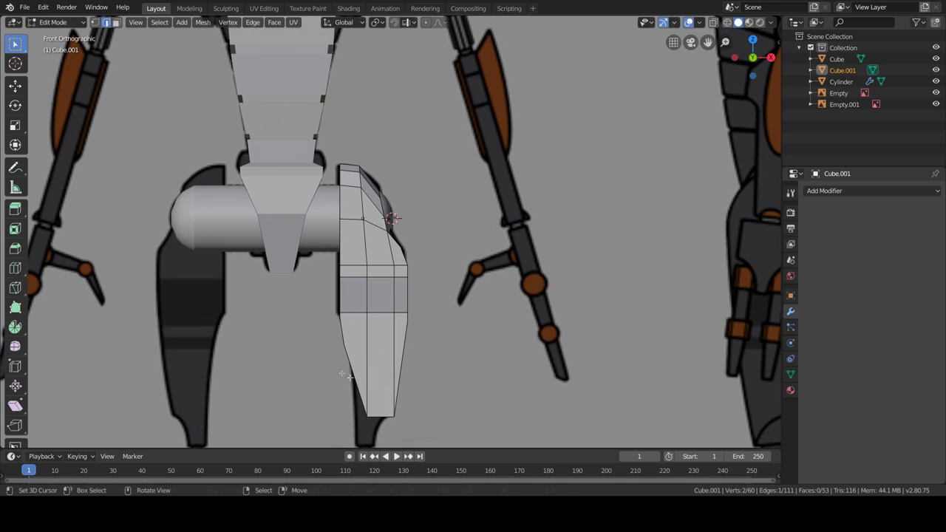
middle_drag(445, 368, 473, 388)
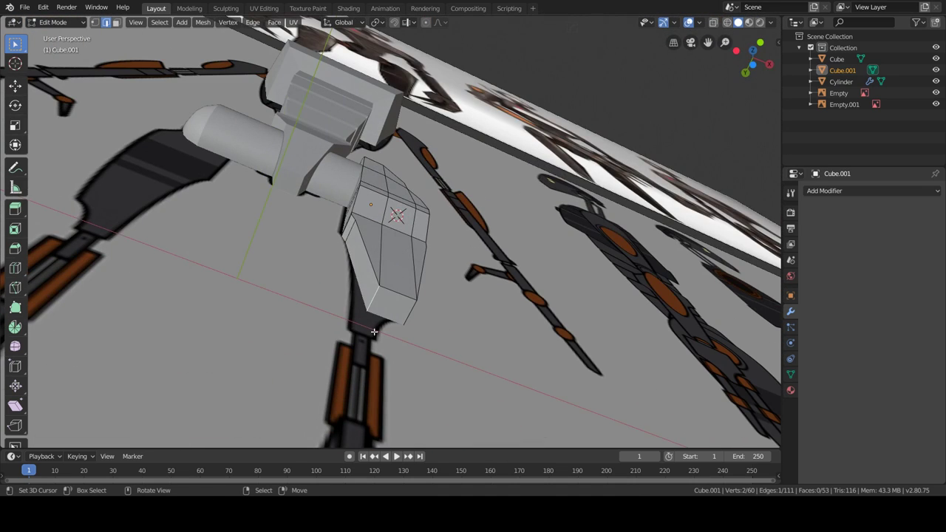
key(KP_1)
key(y)
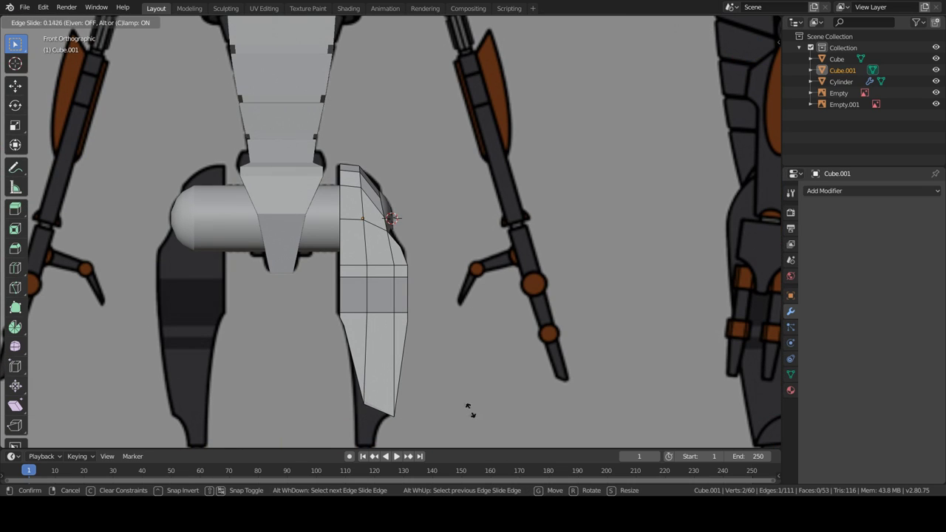
click(451, 423)
Add a loop cut across the thigh and return to Object Mode.
mouse_move(451, 422)
middle_down()
mouse_move(401, 408)
mouse_move(382, 298)
middle_up()
key(ctrl+r)
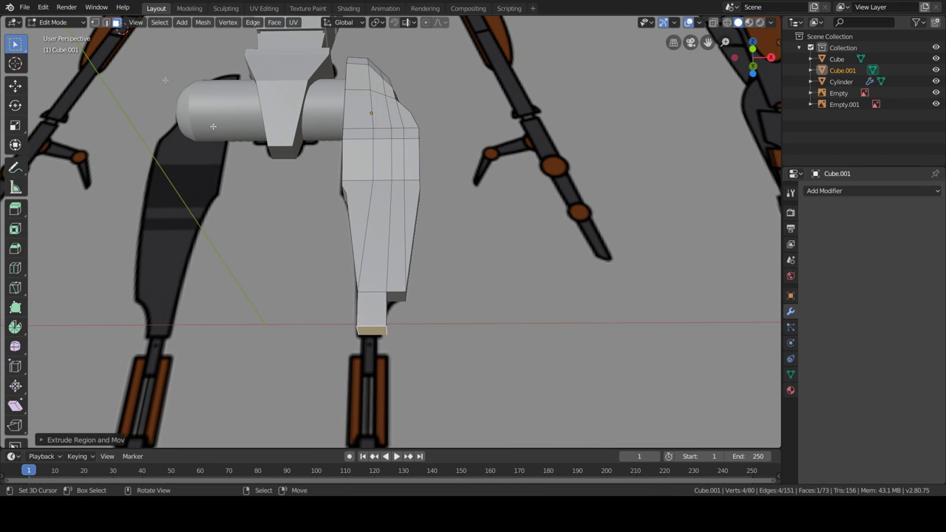
middle_drag(291, 208, 395, 311)
click(461, 325)
key(Tab)
middle_drag(462, 326, 435, 313)
scroll(418, 329, down, 4)
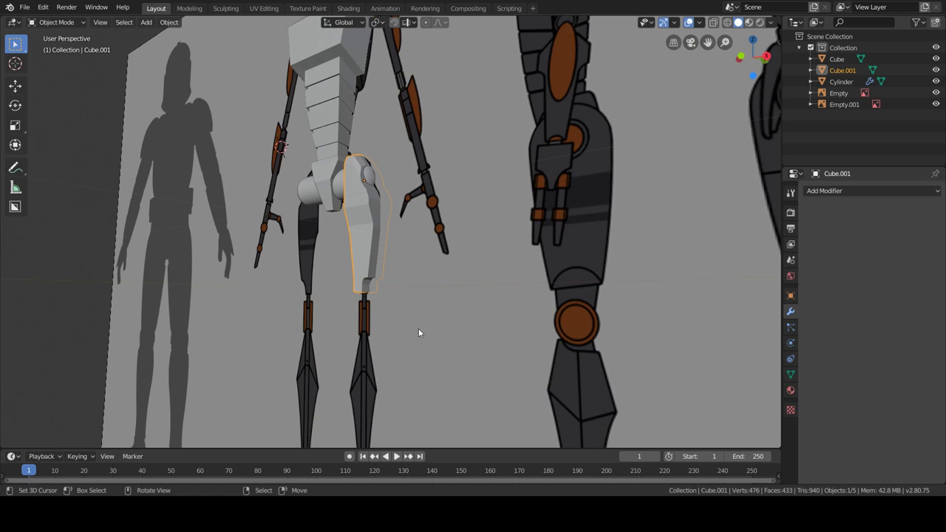
Raise an edge at the thigh's lower end along Z.
key(Tab)
scroll(424, 333, up, 2)
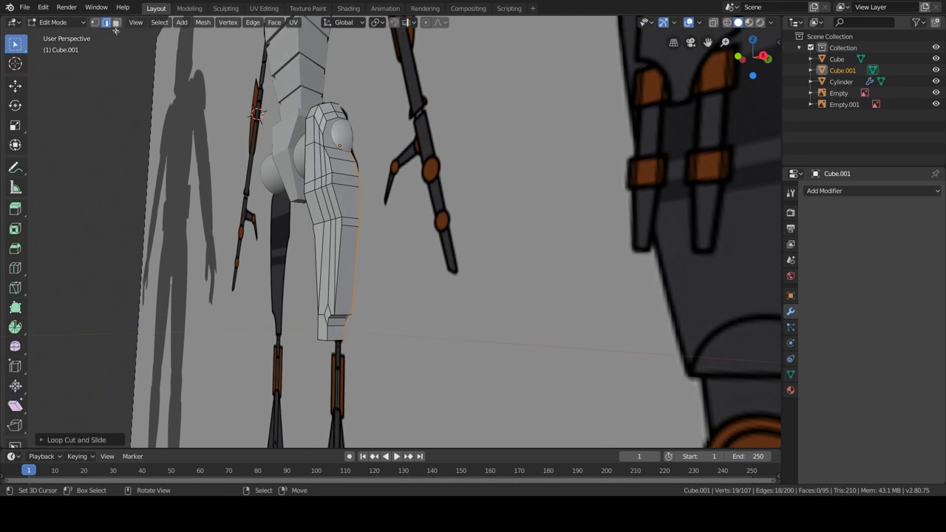
scroll(340, 307, up, 3)
middle_drag(359, 249, 359, 244)
click(342, 222)
key(g)
key(z)
click(363, 232)
click(484, 229)
middle_drag(484, 230, 463, 292)
scroll(492, 262, down, 3)
key(Tab)
Add an edge loop to the thigh and widen it along the X axis.
scroll(399, 247, up, 4)
key(Tab)
middle_drag(399, 247, 396, 234)
key(ctrl+r)
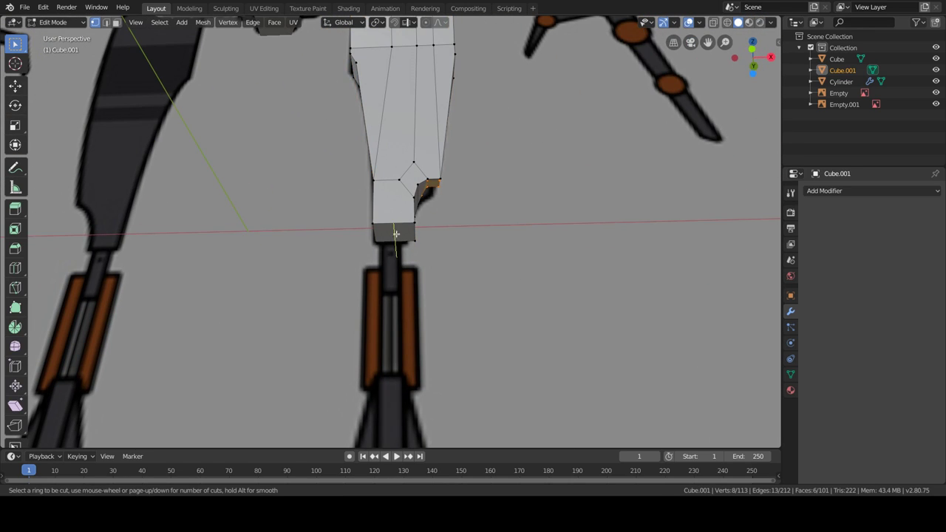
scroll(353, 232, down, 4)
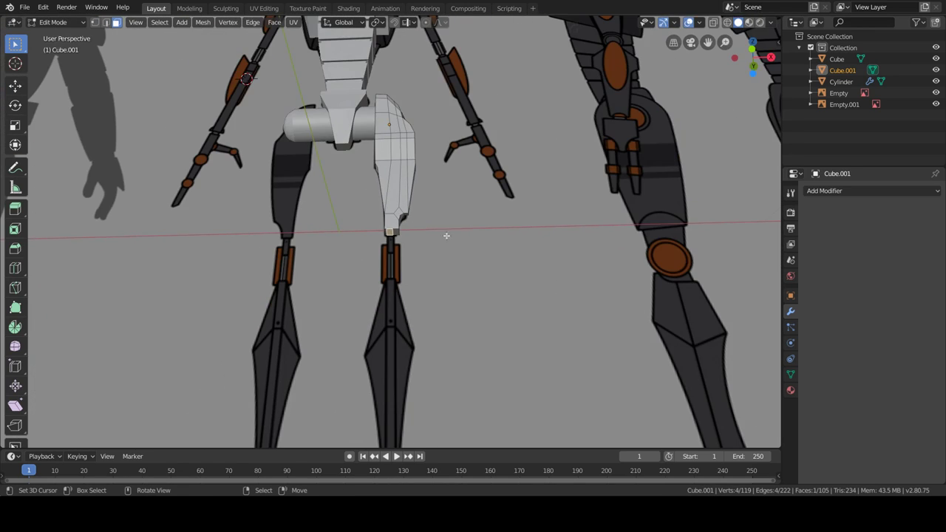
scroll(353, 232, up, 6)
click(406, 238)
key(s)
key(x)
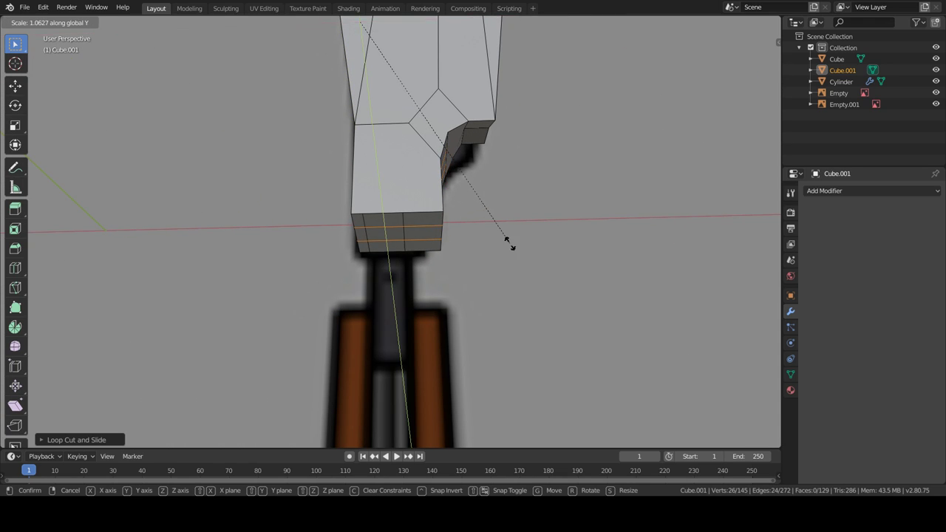
click(172, 351)
Cut another edge loop across the thigh and scale it outward.
middle_drag(172, 351, 244, 355)
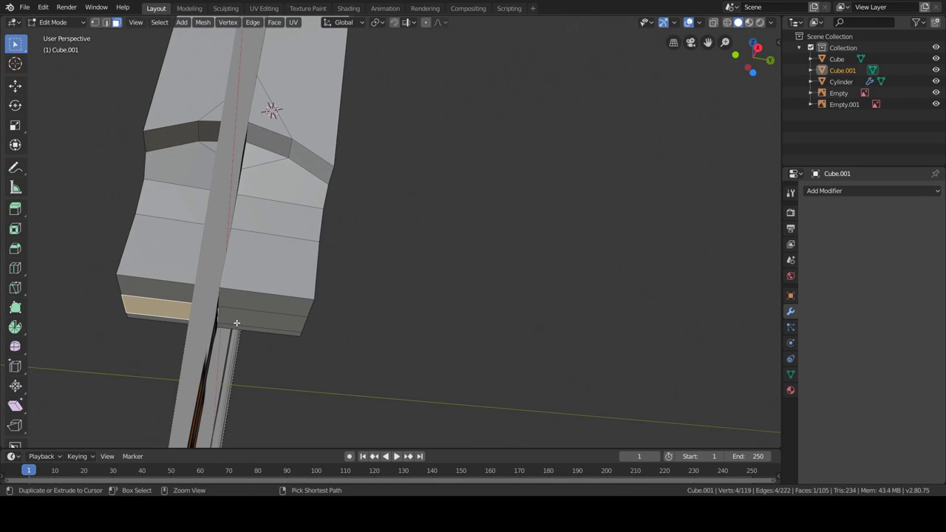
click(231, 324)
key(s)
click(127, 42)
Extrude the thigh's bottom face down into a narrow stub toward the knee.
key(e)
middle_drag(198, 302, 435, 280)
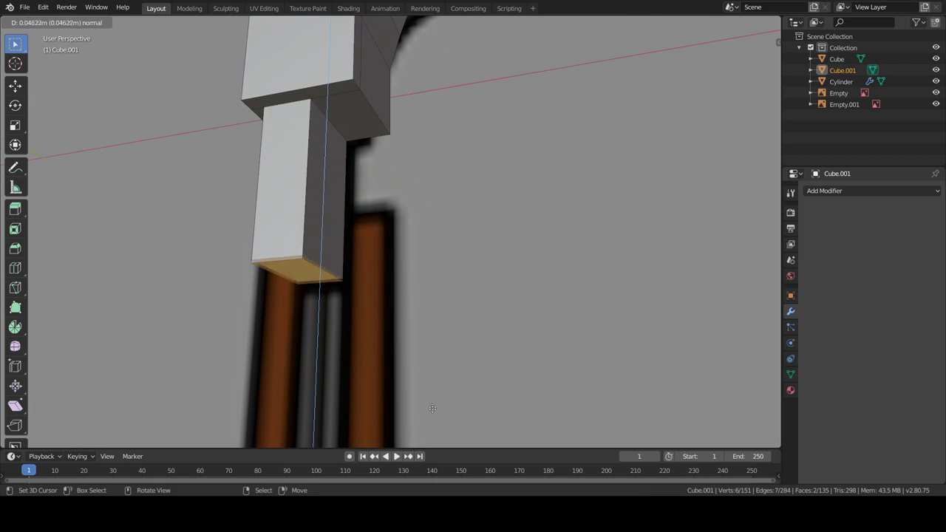
scroll(434, 280, down, 4)
scroll(434, 280, up, 2)
click(431, 315)
scroll(396, 287, down, 5)
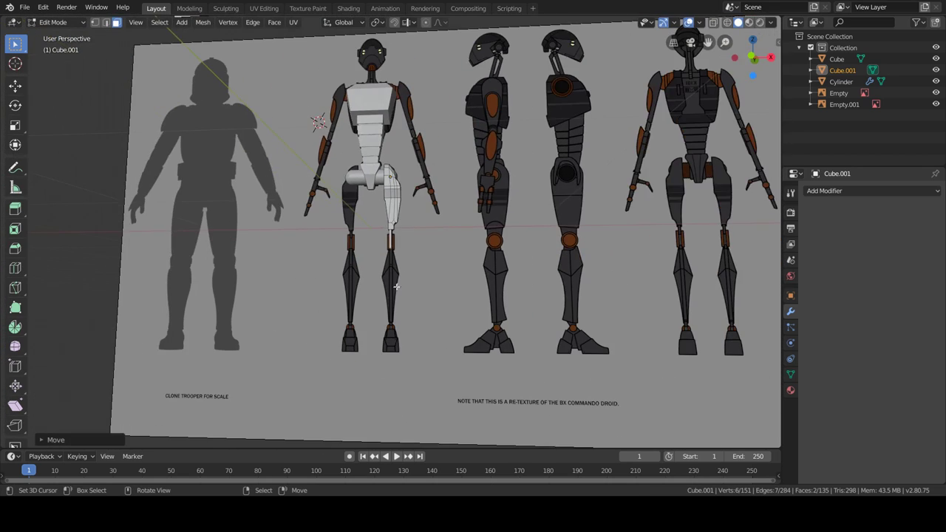
scroll(430, 262, up, 3)
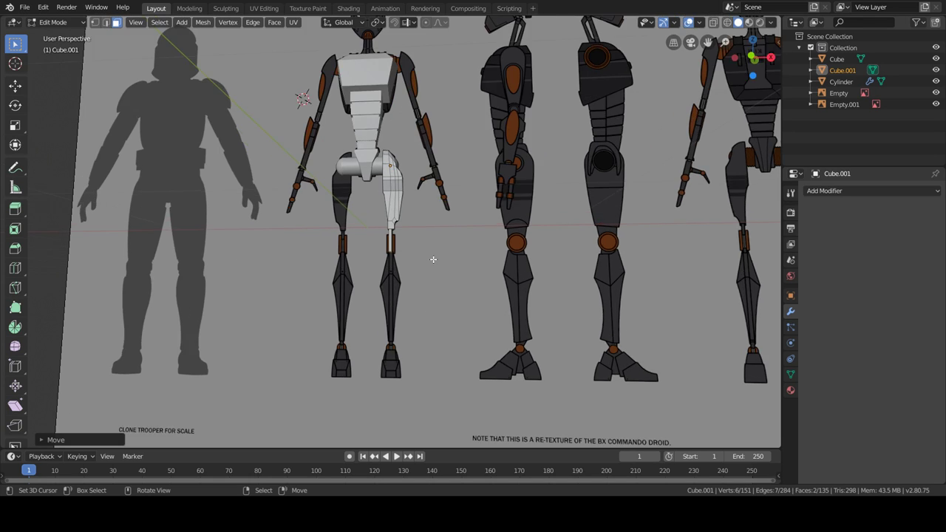
scroll(434, 264, up, 3)
mouse_move(433, 264)
middle_down()
mouse_move(387, 315)
mouse_move(469, 323)
mouse_move(376, 268)
mouse_move(431, 278)
middle_up()
Add a cylinder rotated 90° onto its side and shrink it to knee-joint size.
key(shift+d)
right_click(431, 278)
key(shift+a)
click(393, 391)
text(90)
key(Return)
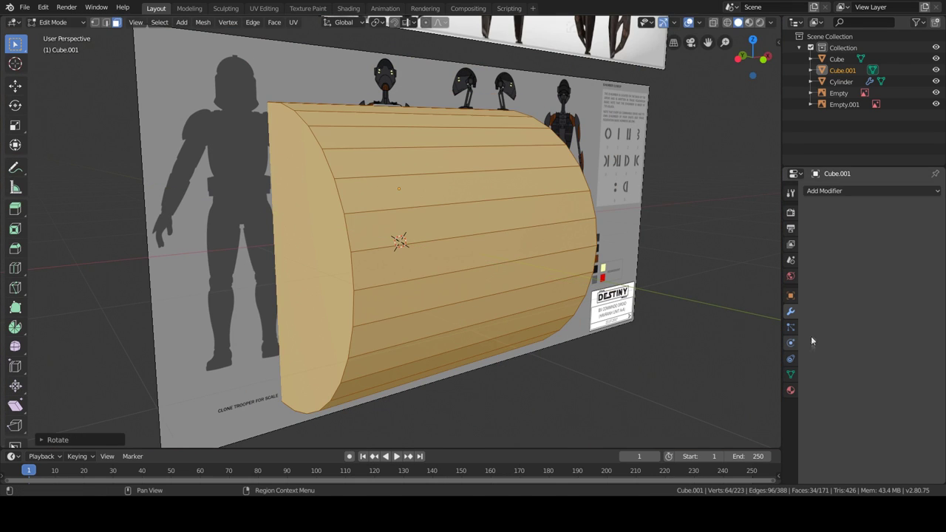
key(s)
key(Return)
scroll(504, 310, up, 5)
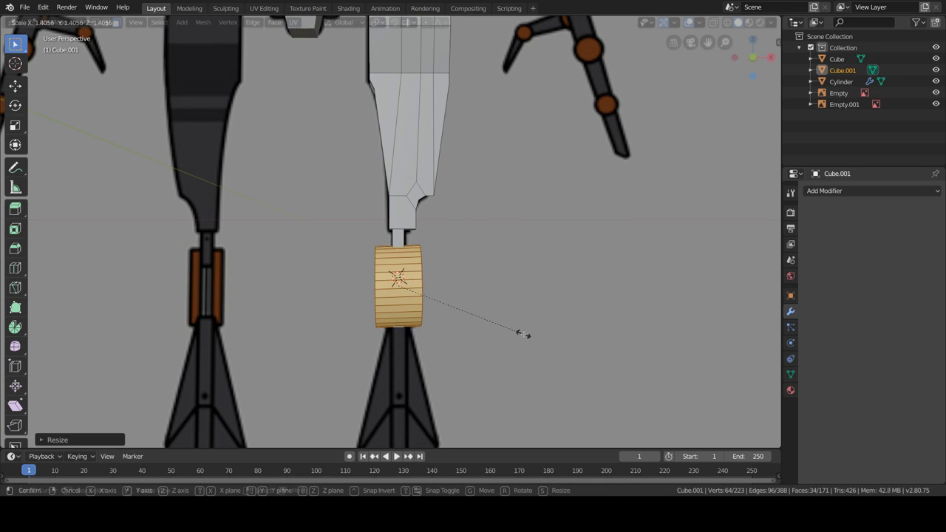
key(Return)
scroll(523, 323, down, 5)
scroll(469, 287, up, 5)
Select the cylinder's bottom face and move it along Z.
click(362, 296)
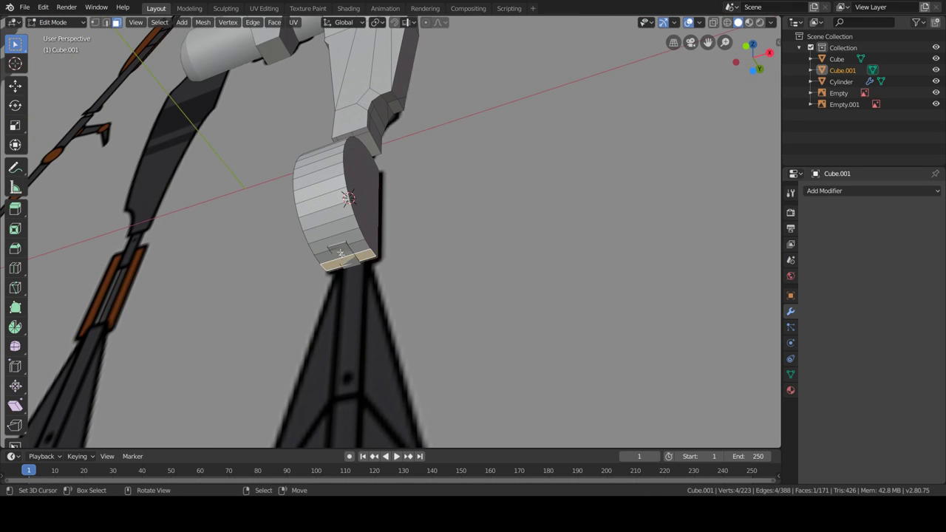
middle_drag(443, 295, 463, 313)
key(g)
key(z)
scroll(463, 312, down, 5)
key(shift+s)
Add a cube, shrink it twice, and lower it along Z beneath the knee.
key(shift+a)
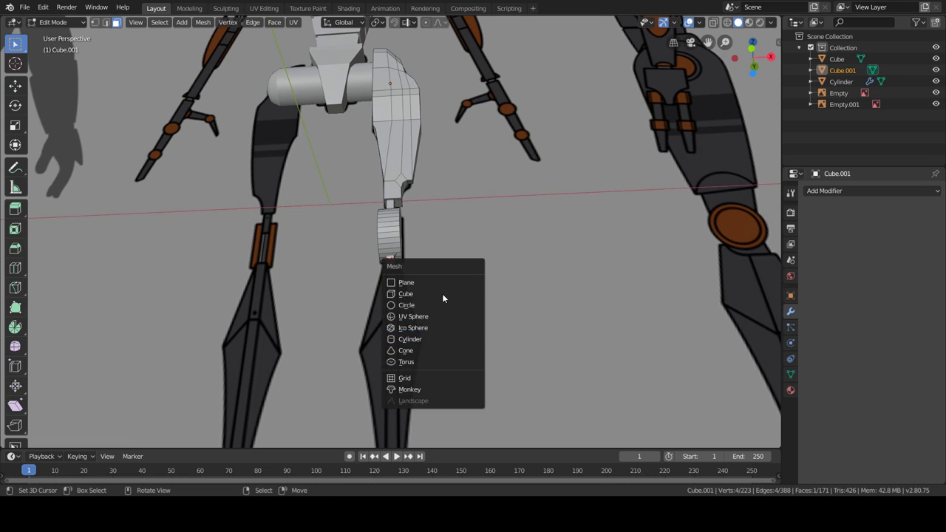
click(442, 290)
scroll(542, 301, down, 3)
key(s)
key(Return)
scroll(413, 251, up, 3)
scroll(414, 251, up, 2)
key(s)
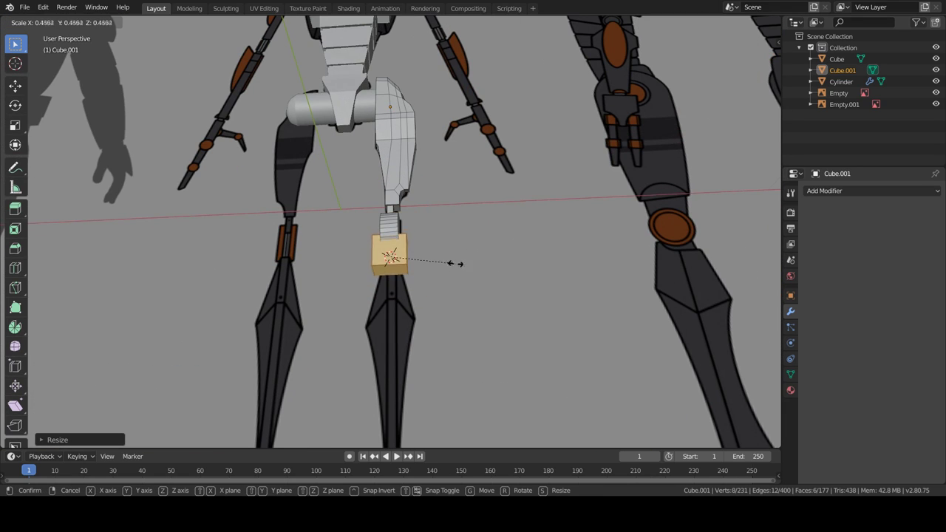
key(Return)
key(g)
key(z)
key(Return)
scroll(368, 320, up, 2)
Add an edge loop to the cube and move its bottom face downward.
key(ctrl+r)
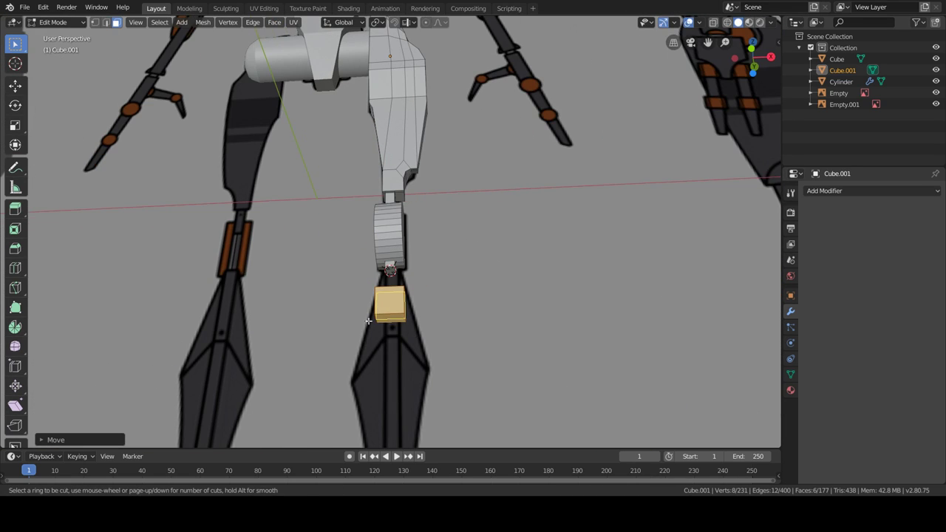
click(392, 325)
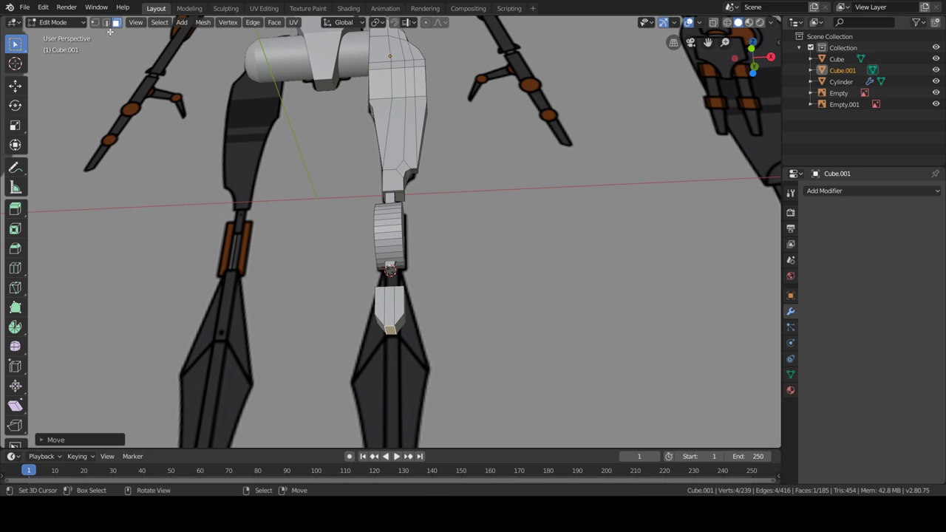
middle_drag(369, 347, 377, 311)
key(g)
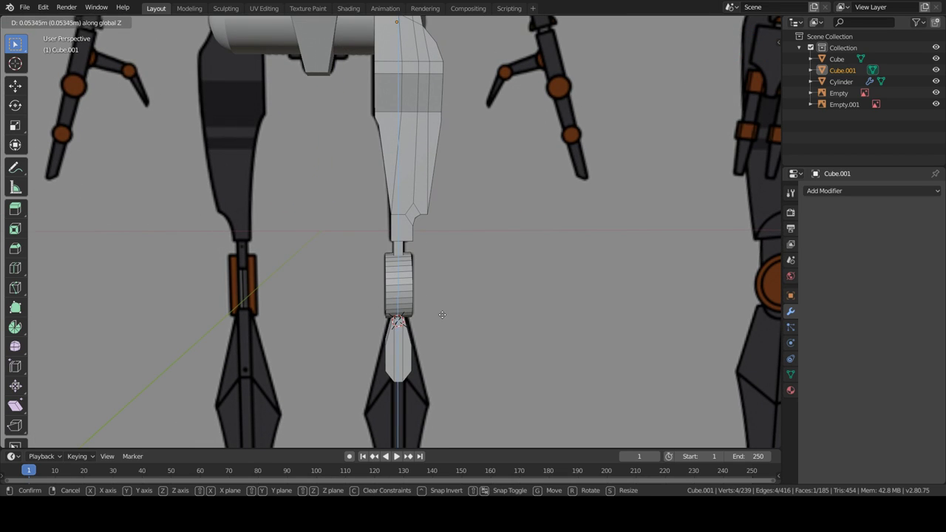
click(441, 315)
scroll(441, 315, up, 3)
Widen the lower shin vertices along X to match the reference.
middle_drag(415, 192, 439, 243)
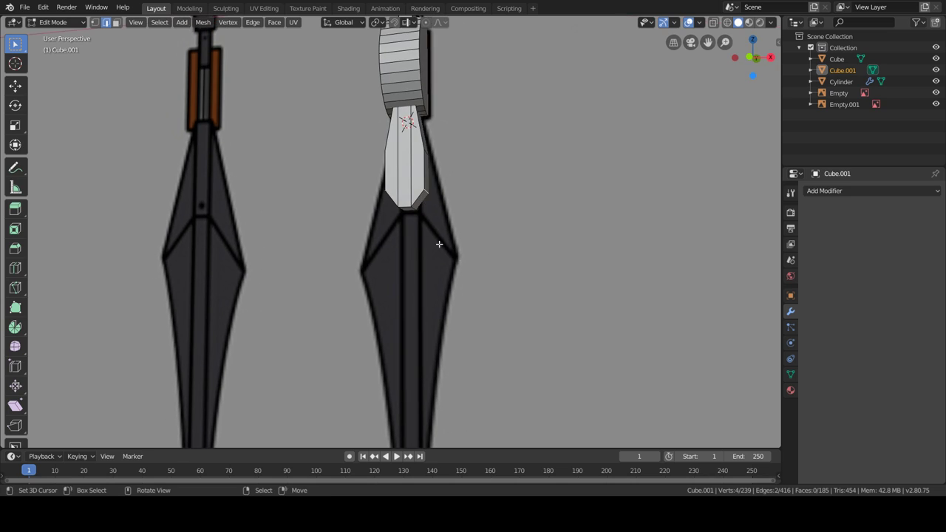
key(s)
key(x)
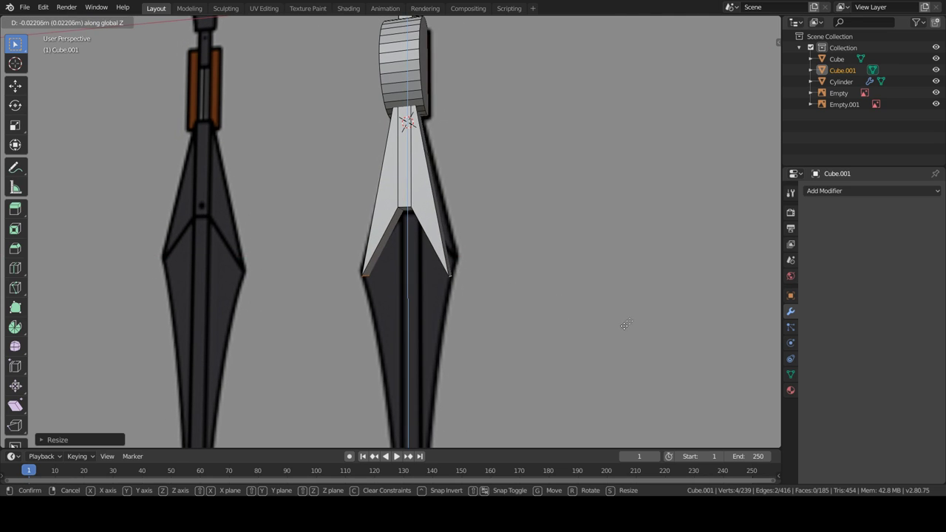
key(s)
click(650, 313)
Stretch the shin downward along Z and cut a new edge loop across it.
scroll(532, 344, down, 2)
mouse_move(532, 344)
middle_down()
mouse_move(405, 235)
mouse_move(394, 179)
mouse_move(529, 280)
middle_up()
scroll(404, 235, up, 2)
click(394, 179)
scroll(396, 186, down, 3)
key(g)
key(z)
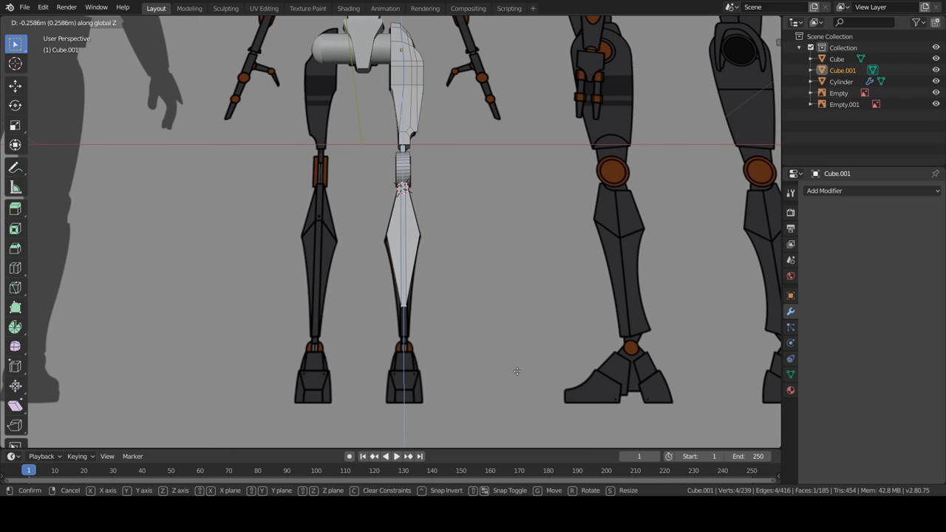
click(524, 400)
scroll(405, 298, up, 2)
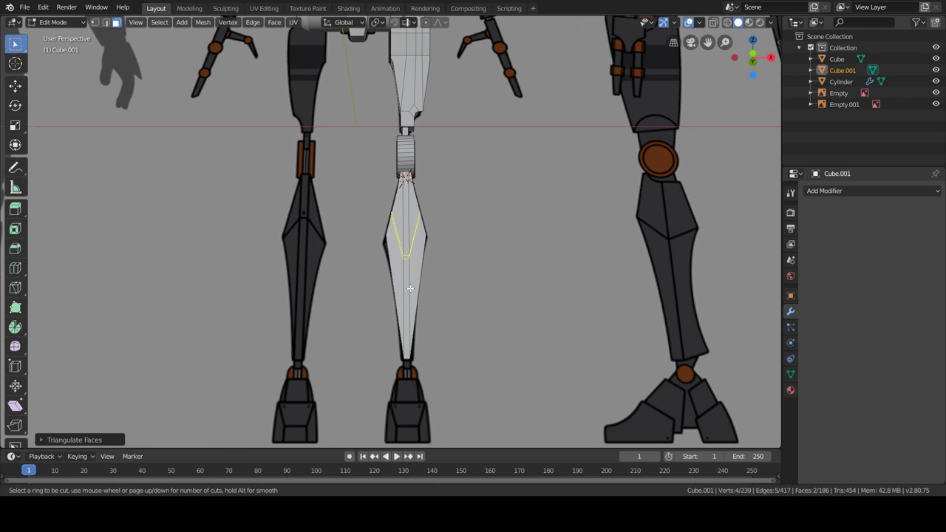
click(410, 288)
middle_drag(410, 289, 431, 264)
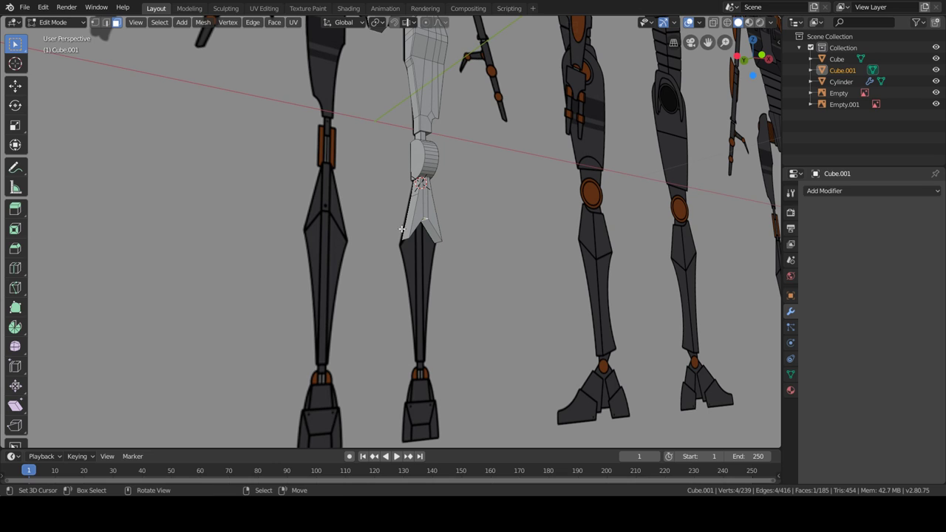
Move the lower shin vertices down along Z to lengthen the lower leg.
key(g)
key(z)
click(457, 389)
mouse_move(399, 266)
middle_down()
mouse_move(414, 251)
mouse_move(397, 274)
middle_up()
key(j)
mouse_move(533, 316)
middle_down()
mouse_move(464, 310)
mouse_move(493, 322)
middle_up()
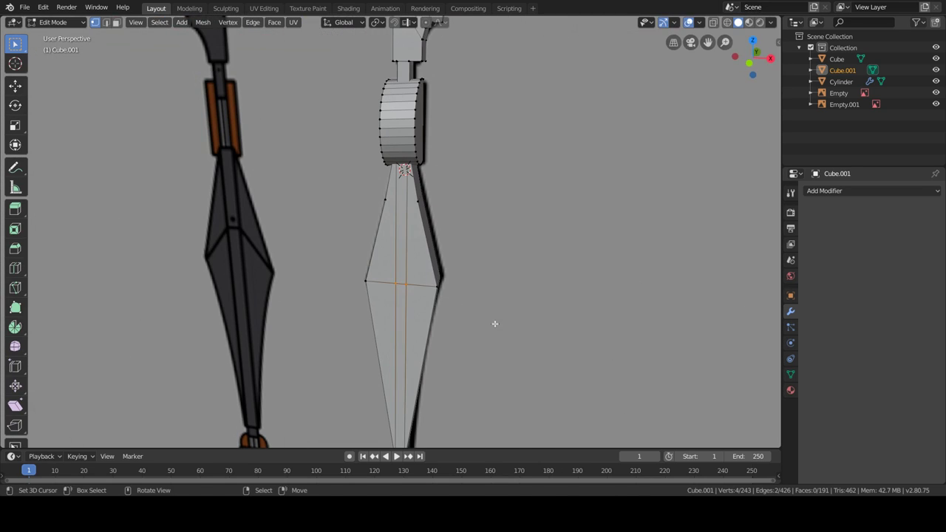
Taper the shin section by scaling it along X.
key(s)
key(x)
click(649, 334)
mouse_move(652, 335)
middle_down()
mouse_move(503, 327)
mouse_move(405, 398)
mouse_move(416, 110)
middle_up()
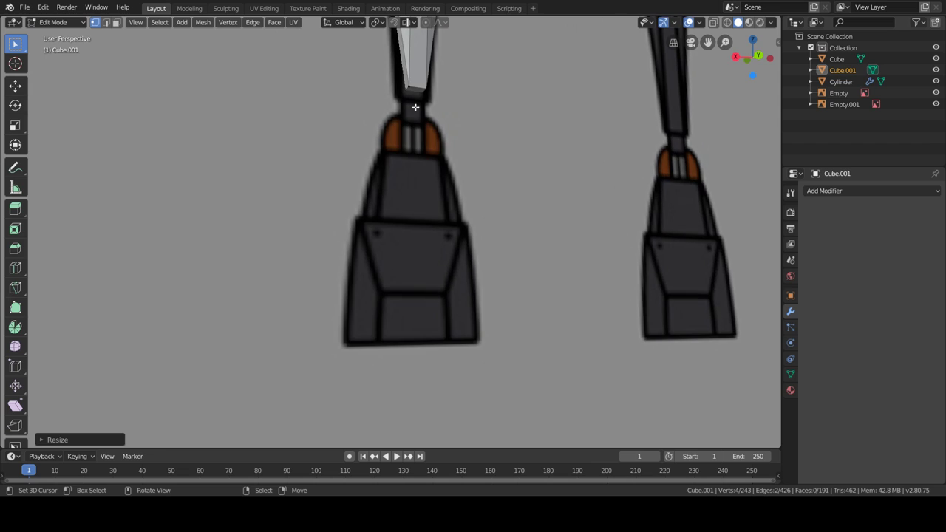
Extrude the shin's bottom face down to the ankle.
key(e)
click(414, 156)
scroll(414, 193, down, 3)
mouse_move(414, 192)
middle_down()
mouse_move(389, 178)
mouse_move(483, 213)
mouse_move(424, 230)
mouse_move(396, 169)
mouse_move(506, 161)
mouse_move(488, 126)
middle_up()
Undo the stray edge loop, return to Object Mode, and add a cube at the foot.
key(Tab)
key(Tab)
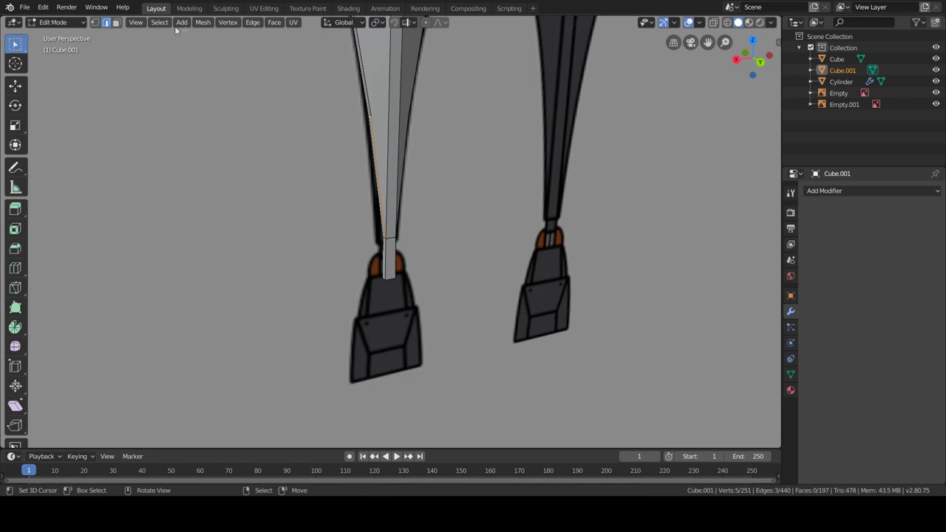
middle_drag(401, 125, 454, 160)
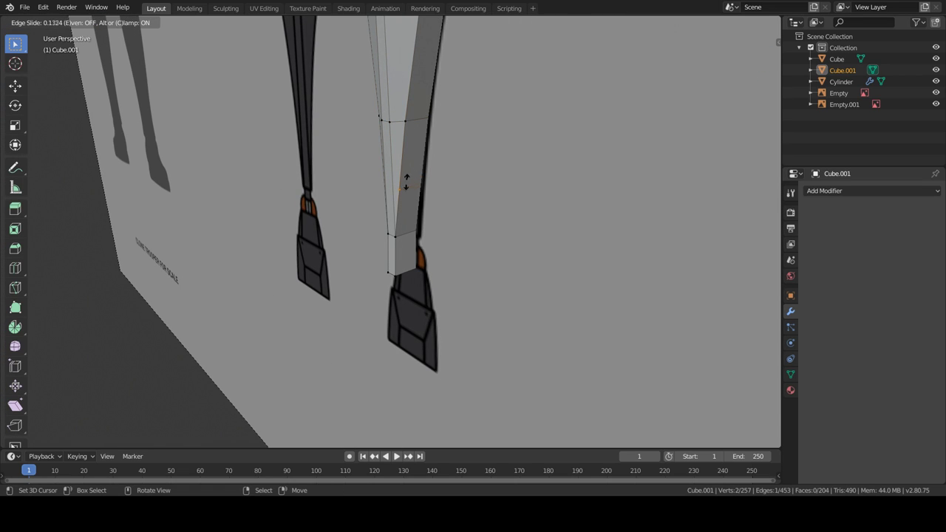
middle_drag(366, 223, 425, 213)
key(ctrl+z)
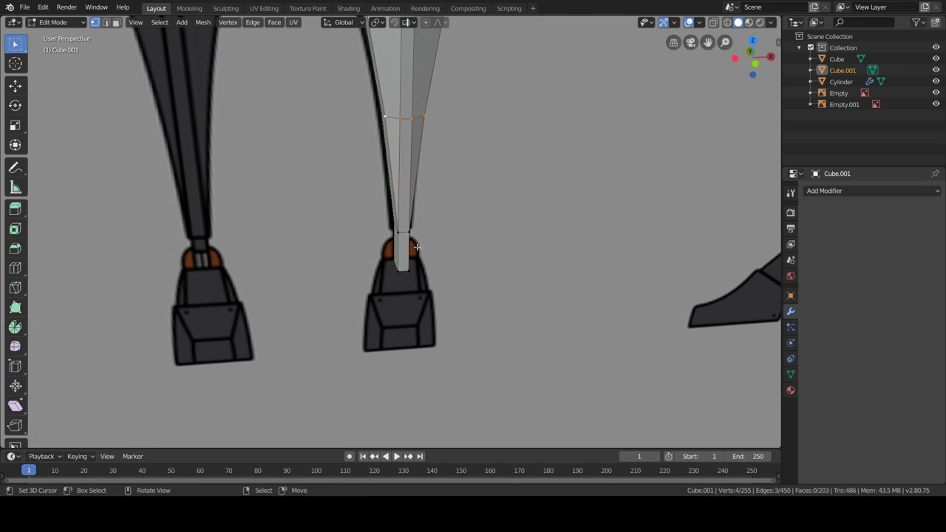
key(Tab)
scroll(413, 245, down, 5)
middle_drag(359, 247, 426, 247)
key(shift+a)
click(485, 259)
Scale the new cube to 0.1 and move it down along Z to the foot.
text(s.1)
key(Return)
key(g)
key(z)
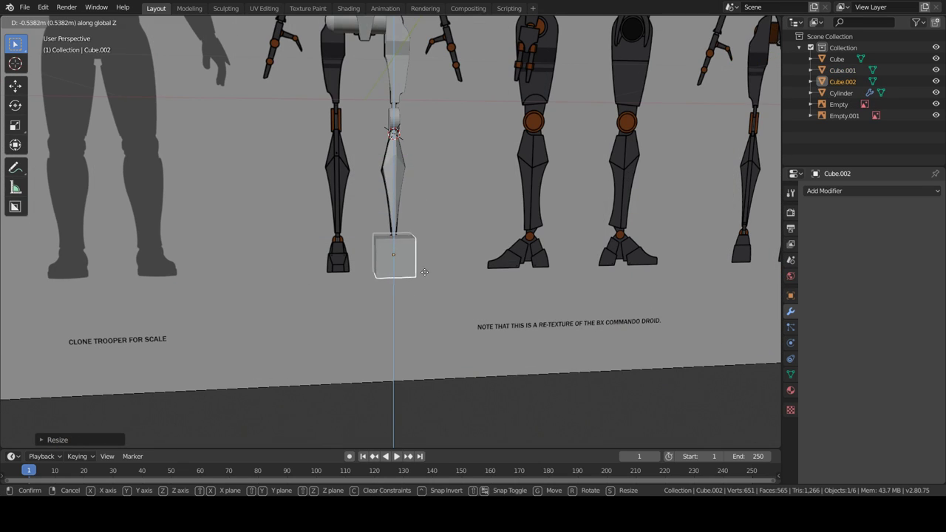
click(424, 272)
scroll(443, 292, up, 3)
click(438, 297)
In Edit Mode, resize the foot cube and narrow it along X.
key(Tab)
mouse_move(439, 297)
middle_down()
mouse_move(397, 326)
mouse_move(370, 321)
mouse_move(507, 296)
mouse_move(476, 306)
mouse_move(372, 242)
middle_up()
key(s)
click(507, 317)
mouse_move(86, 62)
middle_down()
mouse_move(296, 221)
mouse_move(529, 351)
middle_up()
key(s)
key(x)
click(630, 349)
Push the foot cube's side face outward along X.
middle_drag(630, 349, 434, 345)
click(426, 356)
key(g)
key(x)
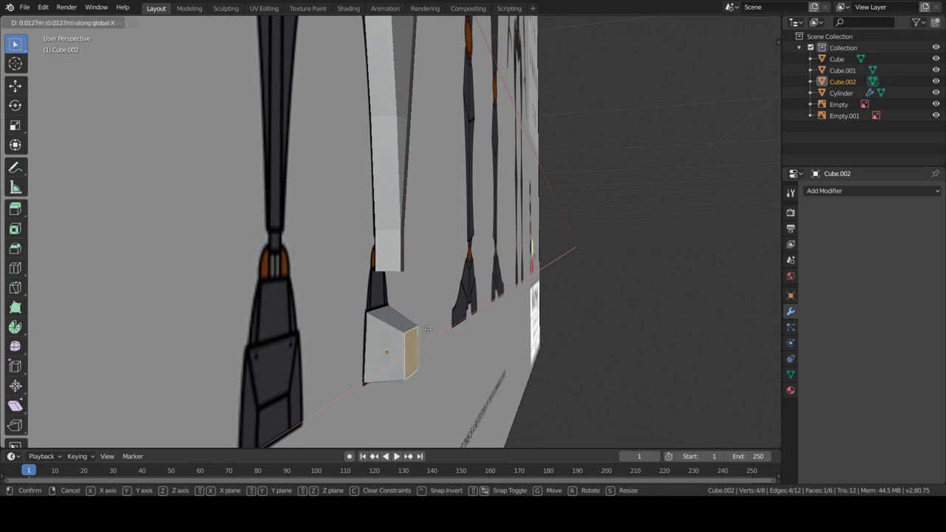
click(460, 337)
Cut an edge loop across the foot cube and slide it into place.
key(ctrl+r)
click(425, 347)
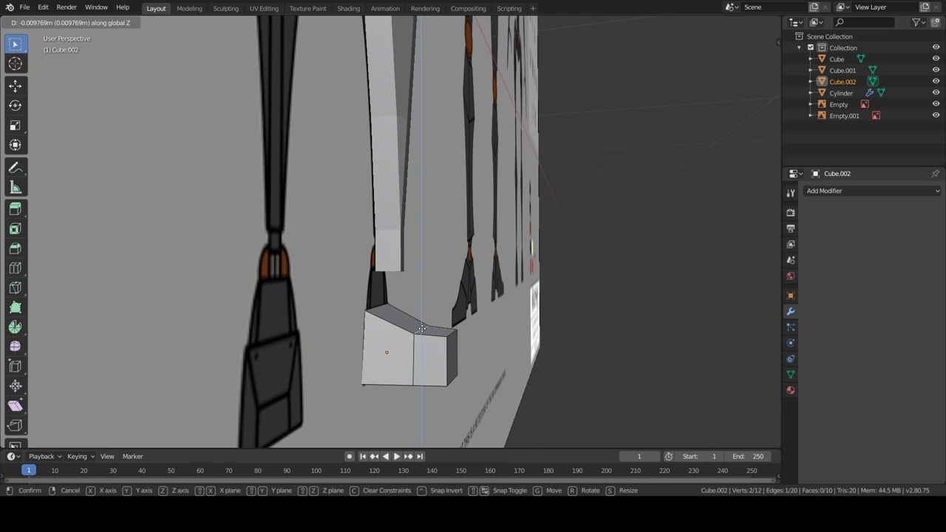
click(422, 328)
key(g)
key(g)
key(KP_3)
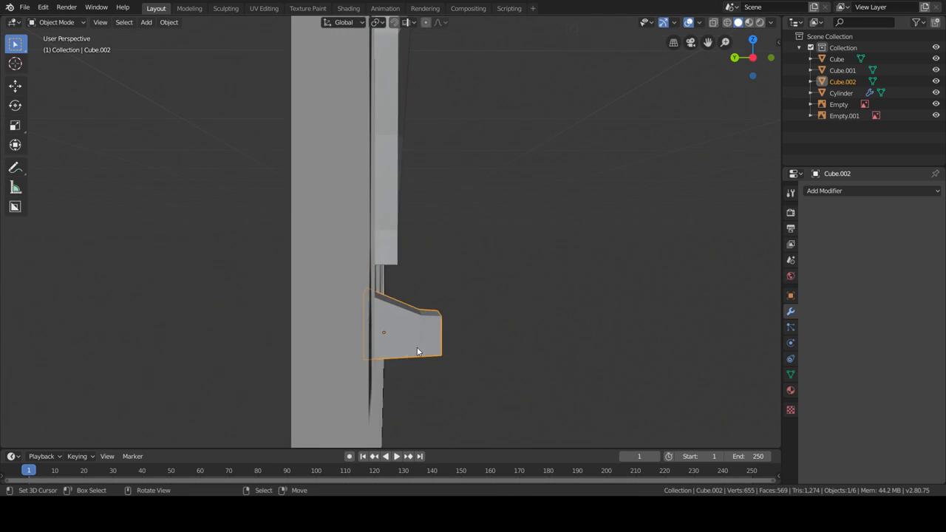
middle_drag(416, 347, 124, 25)
mouse_move(413, 312)
middle_down()
mouse_move(518, 337)
mouse_move(412, 338)
middle_up()
Extrude the foot face, squash it along Y, deselect, and return to Object Mode.
key(e)
click(477, 334)
text(s-1)
key(BackSpace)
key(BackSpace)
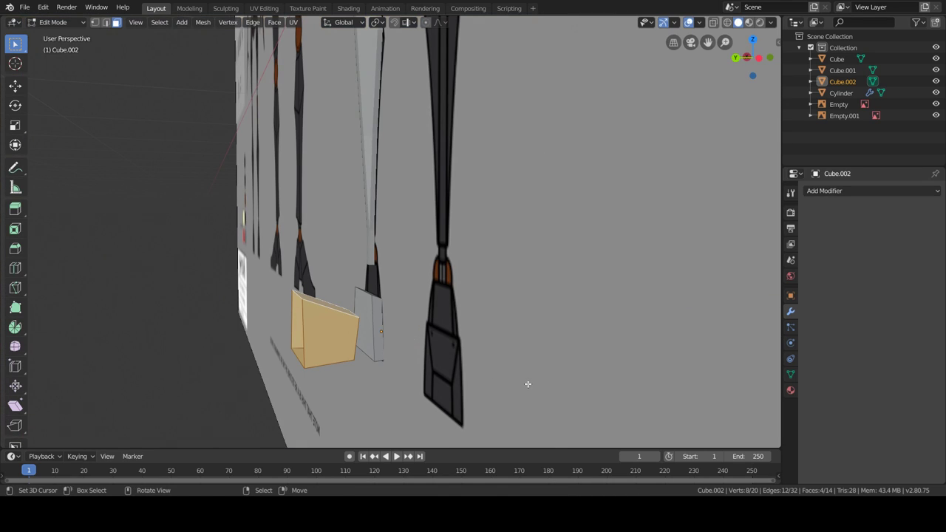
key(y)
click(418, 357)
middle_drag(417, 357, 390, 380)
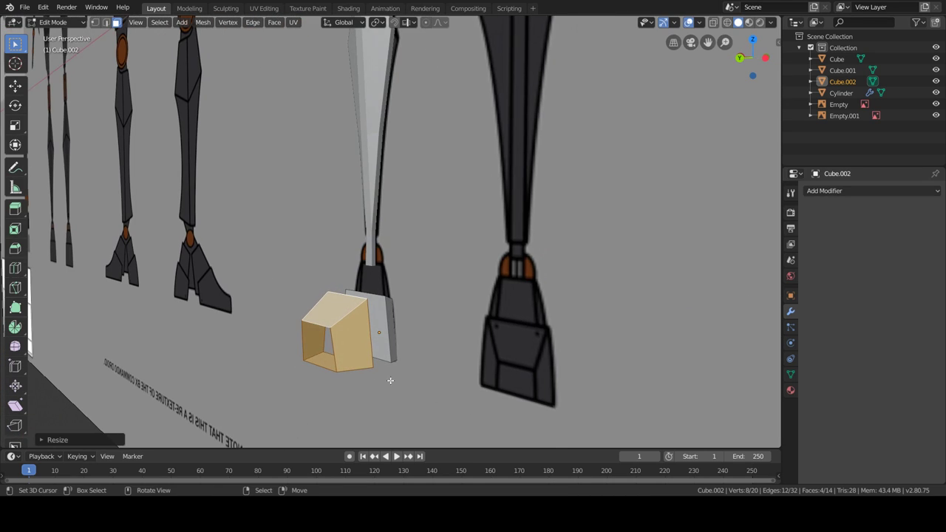
key(alt+a)
mouse_move(326, 358)
middle_down()
mouse_move(359, 321)
mouse_move(449, 337)
mouse_move(441, 339)
middle_up()
key(Tab)
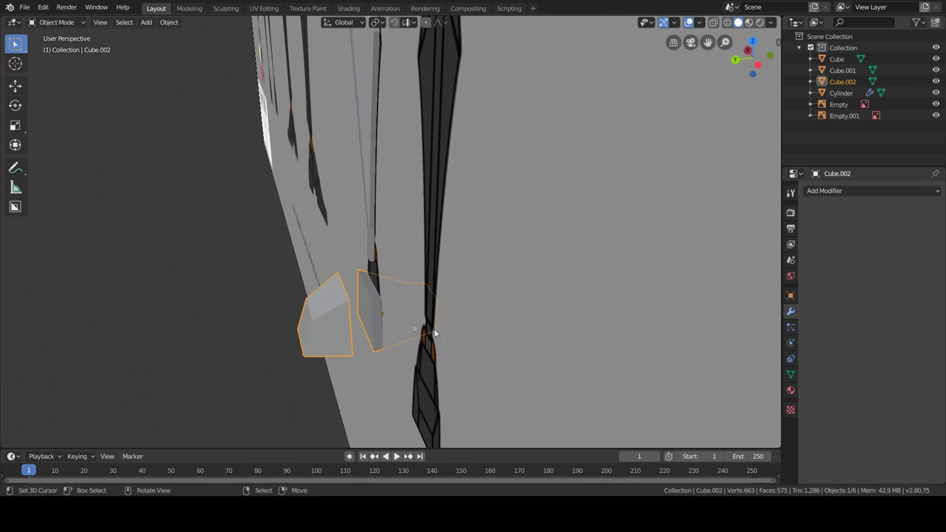
Add a new cube for the foot, replacing a stray plane, then shrink and place it.
click(378, 329)
key(shift+a)
click(465, 282)
key(Delete)
key(shift+a)
click(510, 289)
key(s)
click(505, 335)
key(g)
click(561, 371)
mouse_move(560, 371)
middle_down()
mouse_move(507, 363)
mouse_move(508, 340)
mouse_move(506, 374)
mouse_move(456, 386)
middle_up()
click(502, 335)
Add loop cuts around the foot cube and select its top face.
key(Tab)
key(ctrl+r)
scroll(388, 310, up, 1)
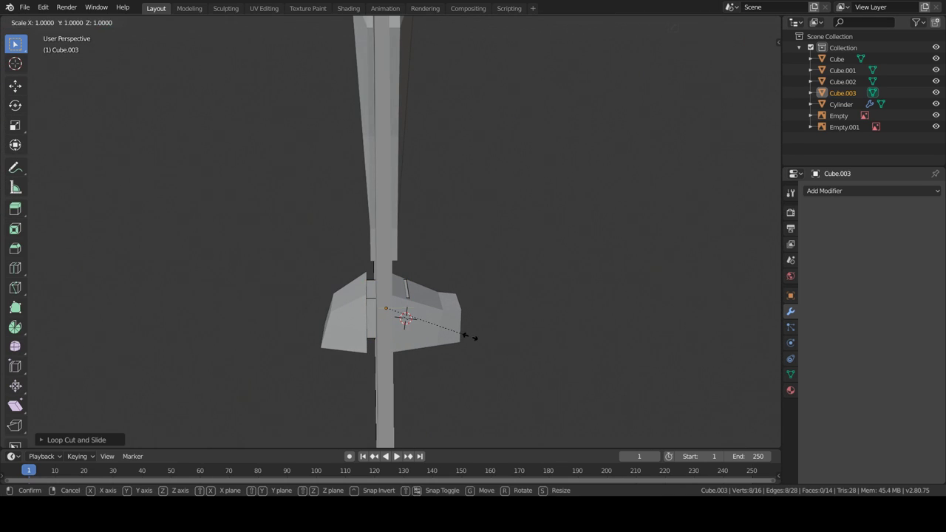
click(116, 22)
middle_drag(310, 222, 468, 296)
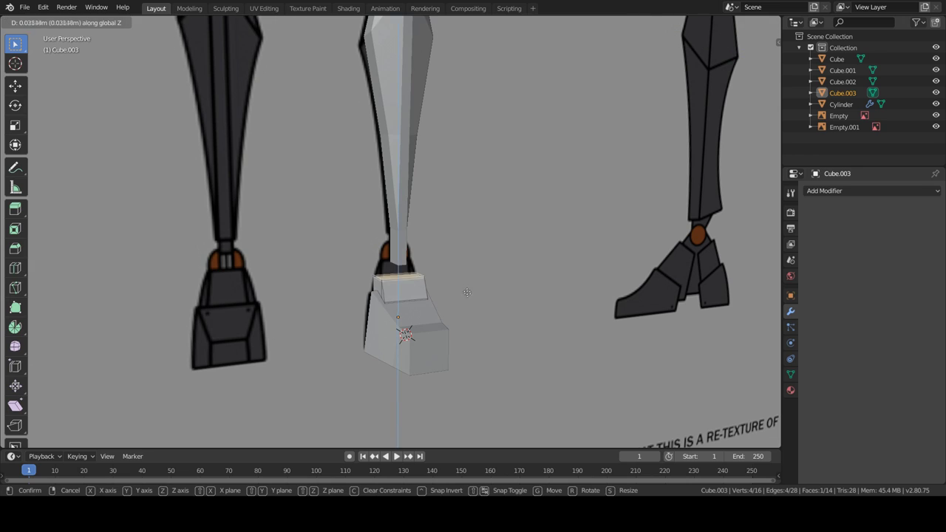
click(464, 296)
mouse_move(544, 303)
middle_down()
mouse_move(481, 328)
mouse_move(443, 327)
middle_up()
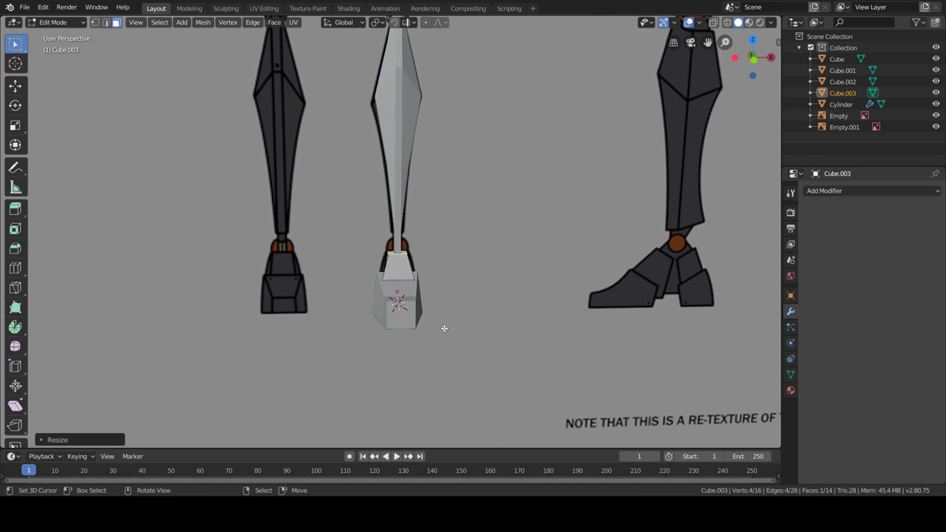
Add a cylinder at the ankle and rotate it 90° around Y.
key(shift+a)
click(397, 407)
scroll(397, 296, down, 5)
key(r)
key(y)
key(9)
key(0)
key(Return)
Shrink the ankle cylinder and narrow it along X.
key(s)
click(399, 252)
scroll(526, 286, up, 7)
key(s)
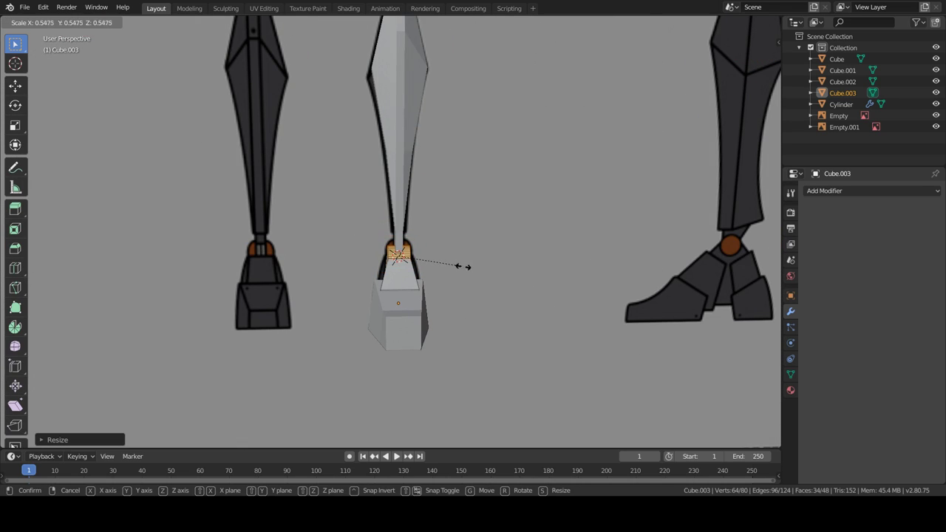
click(423, 292)
scroll(423, 292, up, 1)
mouse_move(419, 285)
middle_down()
mouse_move(487, 311)
mouse_move(506, 355)
mouse_move(503, 374)
mouse_move(446, 325)
mouse_move(493, 356)
mouse_move(367, 355)
mouse_move(344, 369)
middle_up()
key(s)
key(x)
click(513, 323)
Leave Edit Mode, turn on X-ray, and pick out the new foot block.
click(493, 356)
key(Tab)
click(345, 369)
key(alt+z)
click(348, 318)
click(348, 311)
key(Tab)
Select the leg together with both foot pieces.
key(Tab)
mouse_move(359, 344)
middle_down()
mouse_move(589, 354)
mouse_move(460, 245)
mouse_move(456, 195)
mouse_move(439, 215)
mouse_move(308, 176)
mouse_move(376, 162)
middle_up()
scroll(439, 215, up, 5)
click(308, 177)
key(Tab)
scroll(435, 194, up, 3)
scroll(417, 196, down, 6)
key(Tab)
click(414, 334)
scroll(414, 334, up, 3)
shift+click(445, 353)
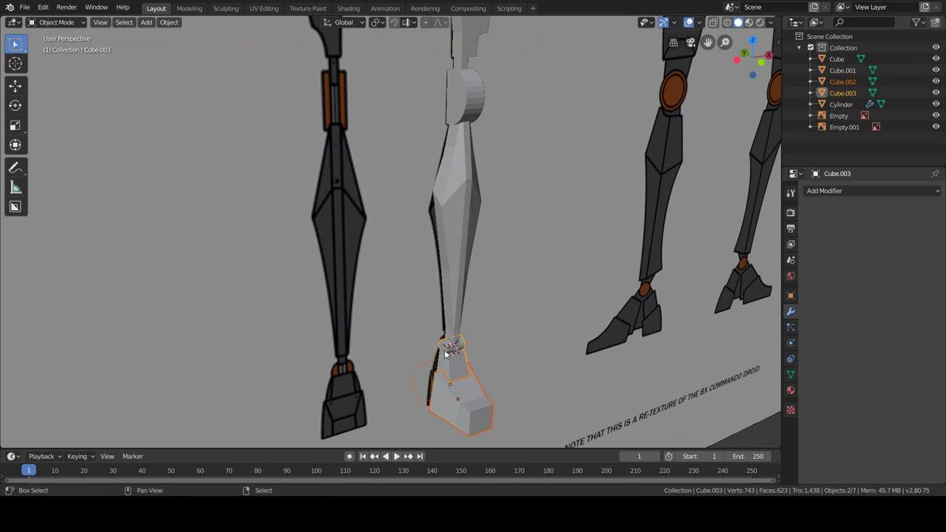
Join the foot pieces into the leg and set its origin to the world origin.
middle_drag(448, 348, 374, 270)
key(ctrl+j)
scroll(373, 269, down, 2)
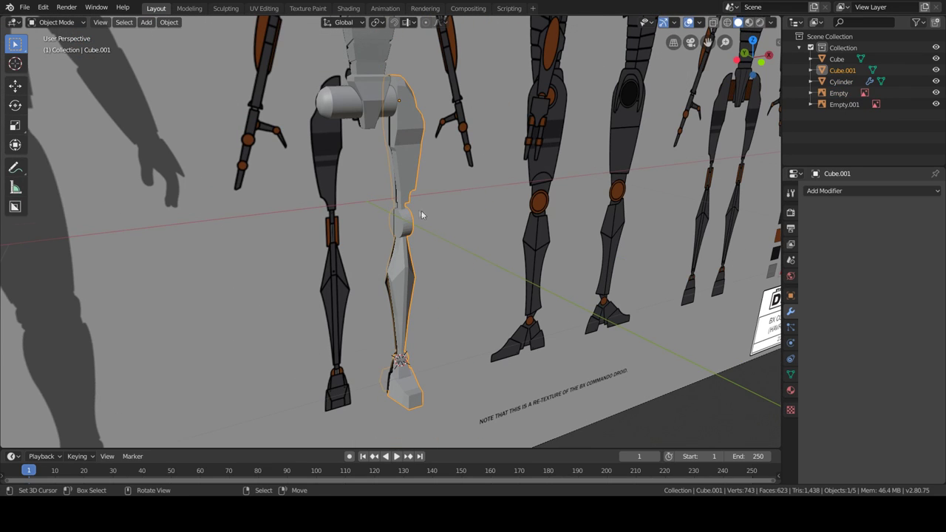
middle_drag(420, 215, 394, 209)
key(shift+s)
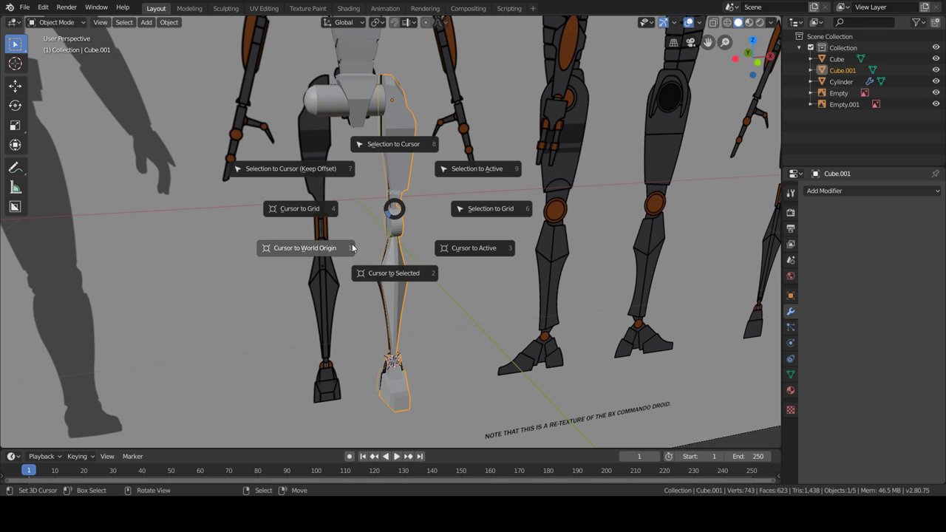
click(352, 248)
click(168, 22)
click(310, 69)
Add a Mirror modifier to the leg to create the second leg.
click(872, 190)
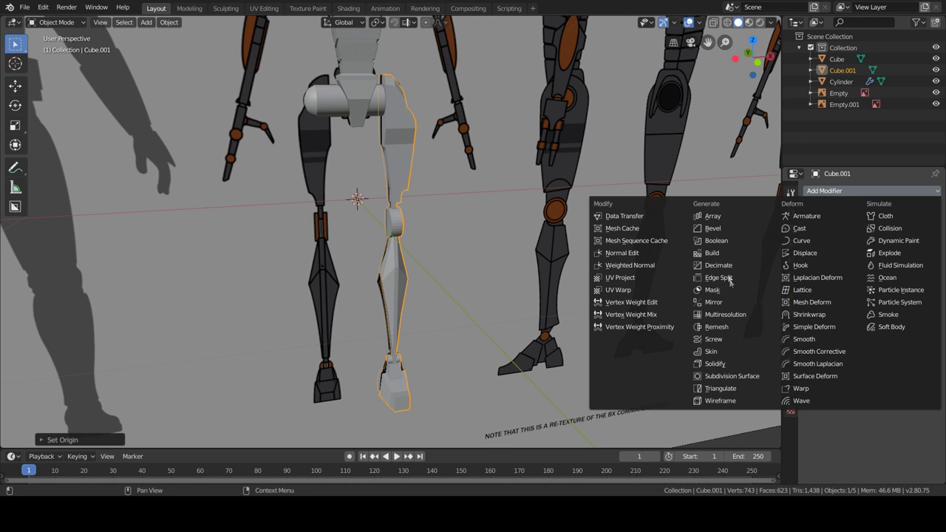
click(714, 302)
scroll(701, 288, down, 3)
mouse_move(562, 246)
middle_down()
mouse_move(482, 260)
mouse_move(427, 289)
mouse_move(468, 208)
mouse_move(392, 268)
middle_up()
scroll(443, 273, up, 2)
scroll(468, 208, up, 3)
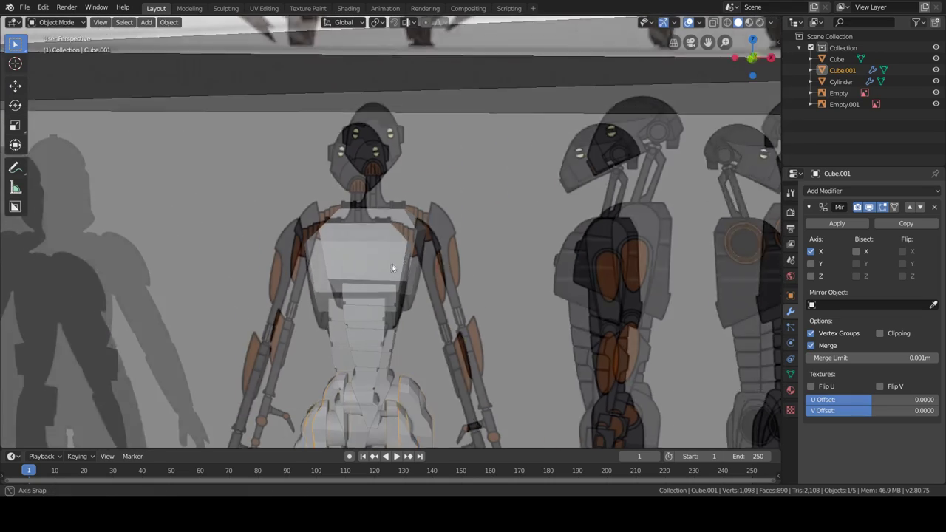
Position the shoulder cylinder and scale its selected faces along X.
key(shift+a)
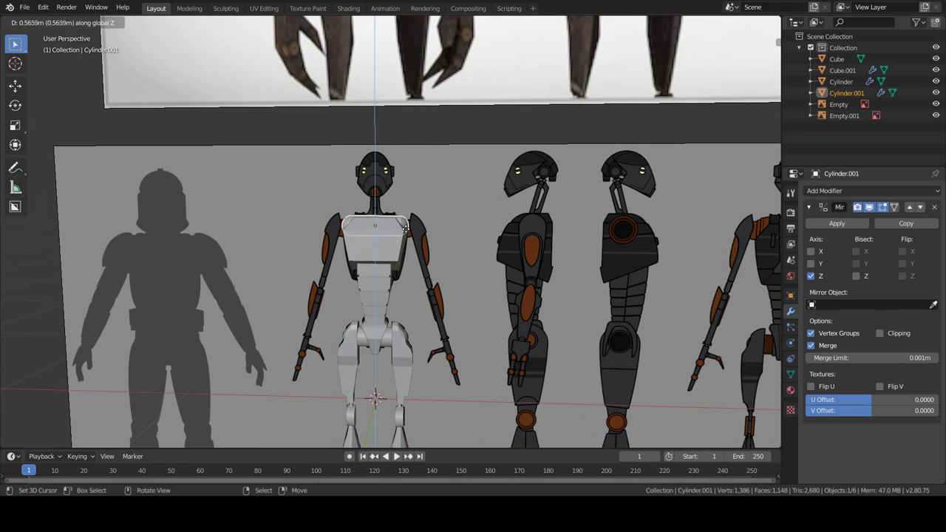
click(405, 228)
scroll(405, 227, up, 4)
key(Tab)
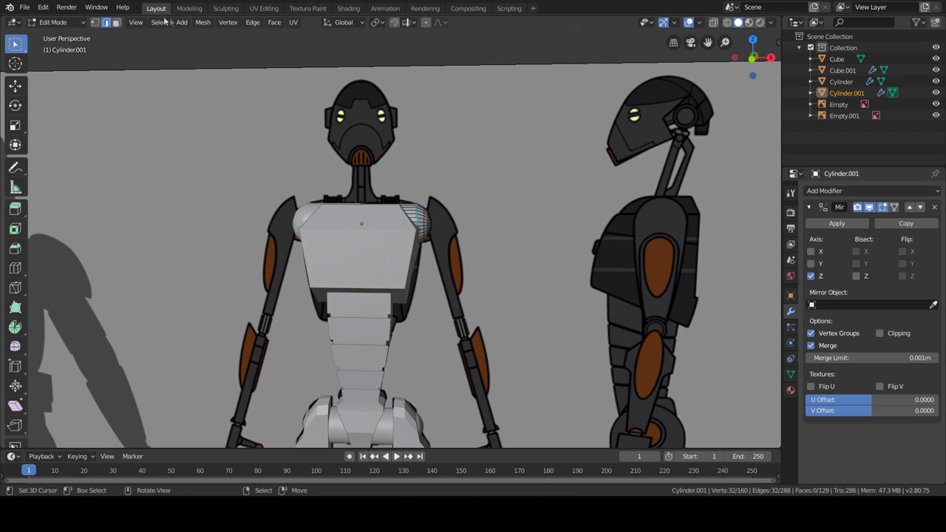
key(3)
scroll(434, 210, up, 2)
alt+click(434, 210)
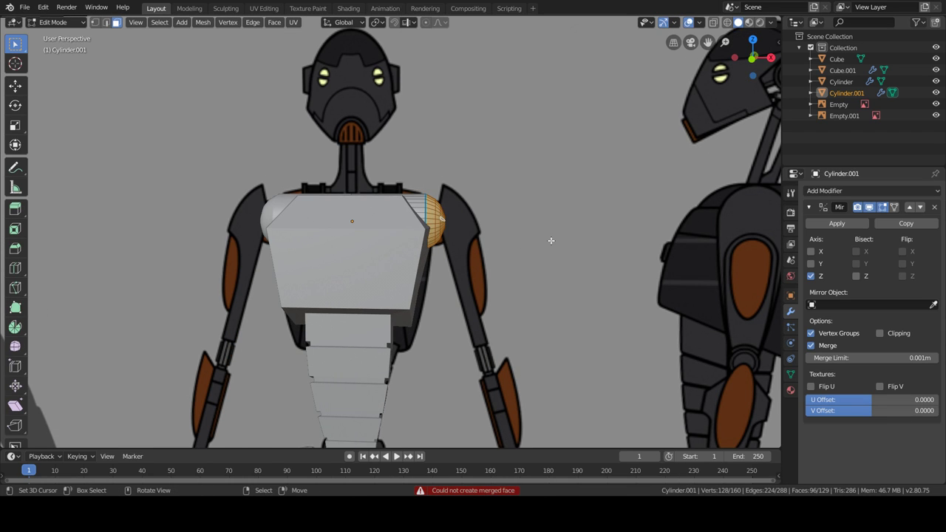
key(s)
key(x)
key(Return)
Add a cube at the shoulder and shrink it to upper-arm size.
key(Tab)
key(shift+a)
click(631, 255)
key(s)
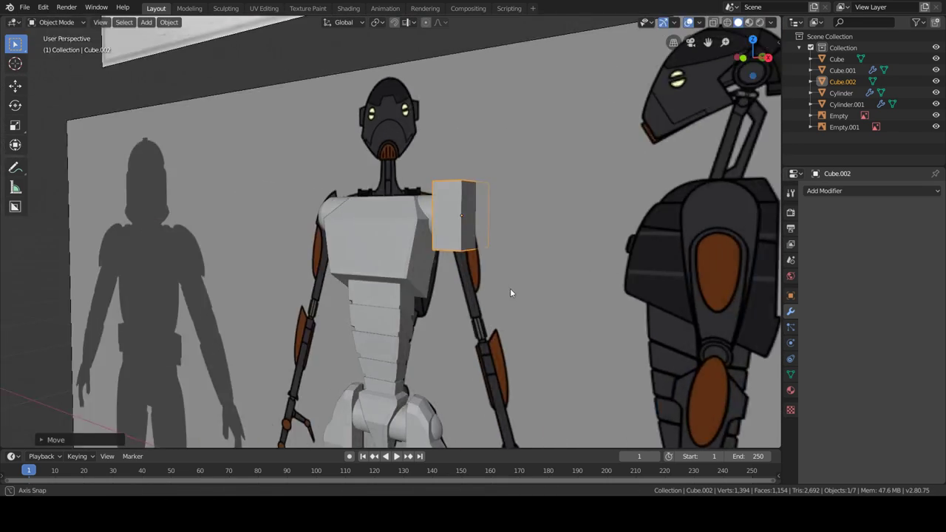
Move the arm block's face down and snap the 3D cursor to its bottom face.
key(Tab)
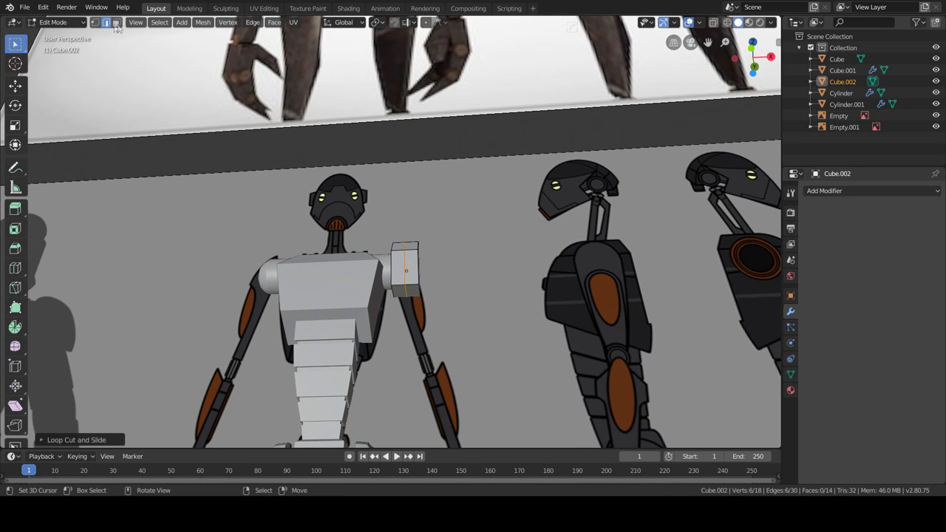
mouse_move(330, 245)
middle_down()
mouse_move(589, 332)
mouse_move(515, 321)
middle_up()
click(586, 331)
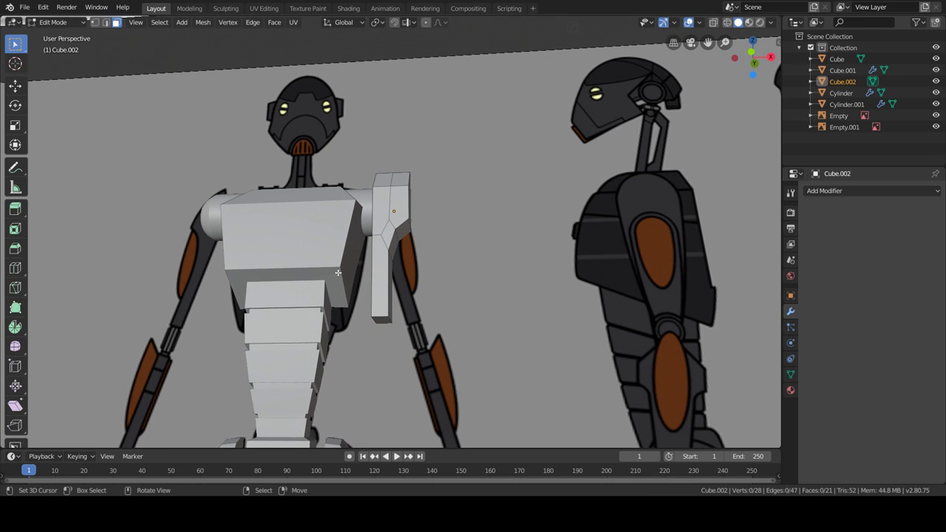
click(382, 320)
key(shift+s)
click(408, 372)
middle_drag(436, 273, 376, 394)
Add a cylinder at the elbow and scale it down along X.
key(shift+a)
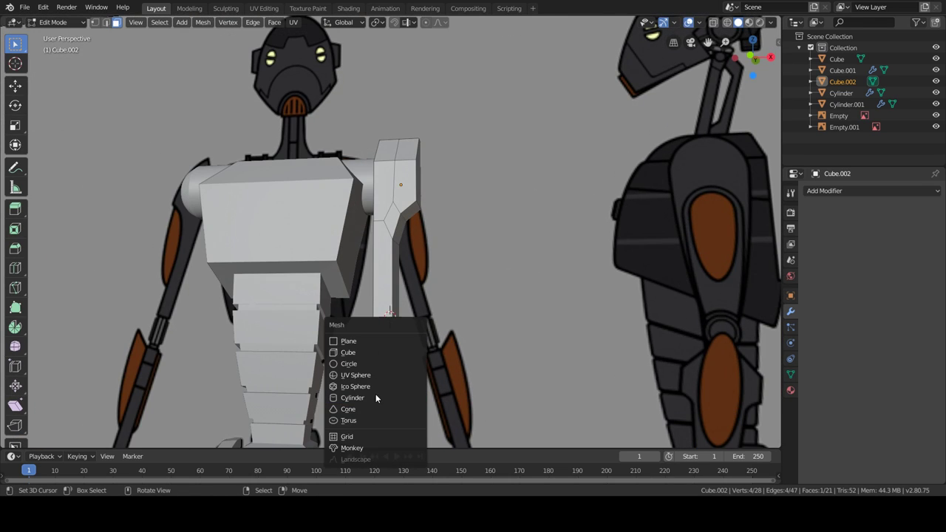
click(375, 396)
key(s)
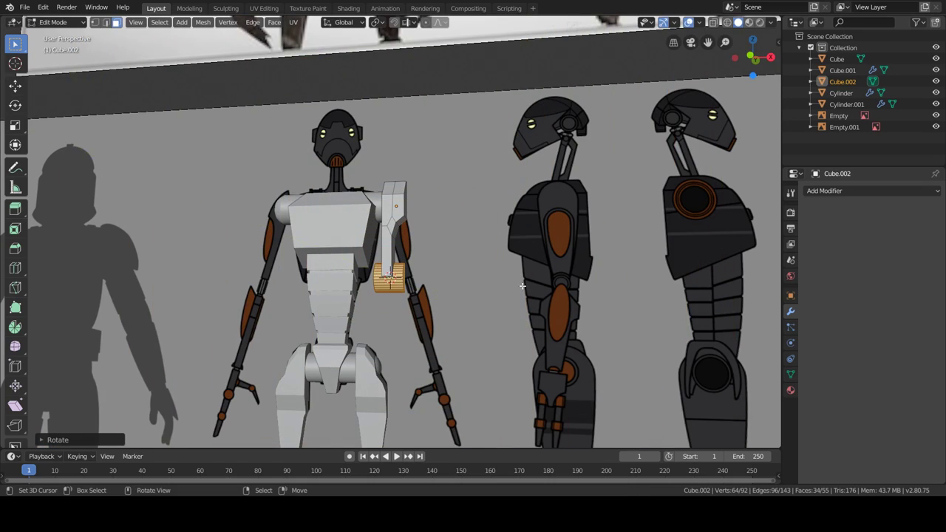
middle_drag(522, 286, 613, 306)
click(516, 302)
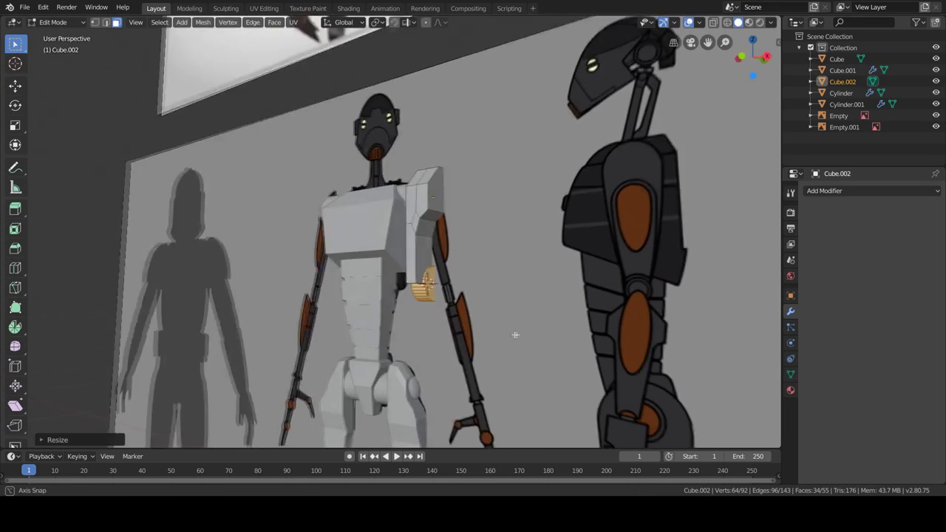
Scale an arm face along Y and select the small face at the arm's end.
middle_drag(516, 302, 443, 310)
click(421, 277)
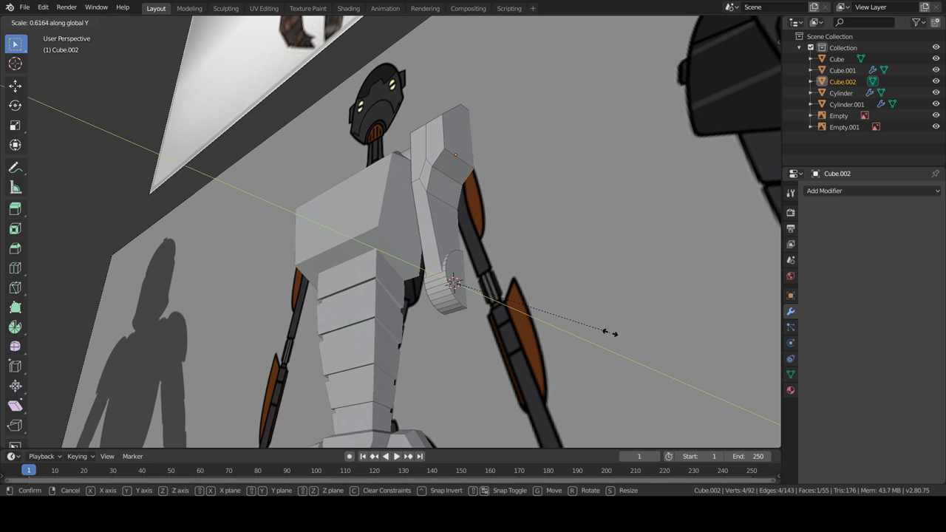
click(610, 334)
middle_drag(610, 333, 643, 312)
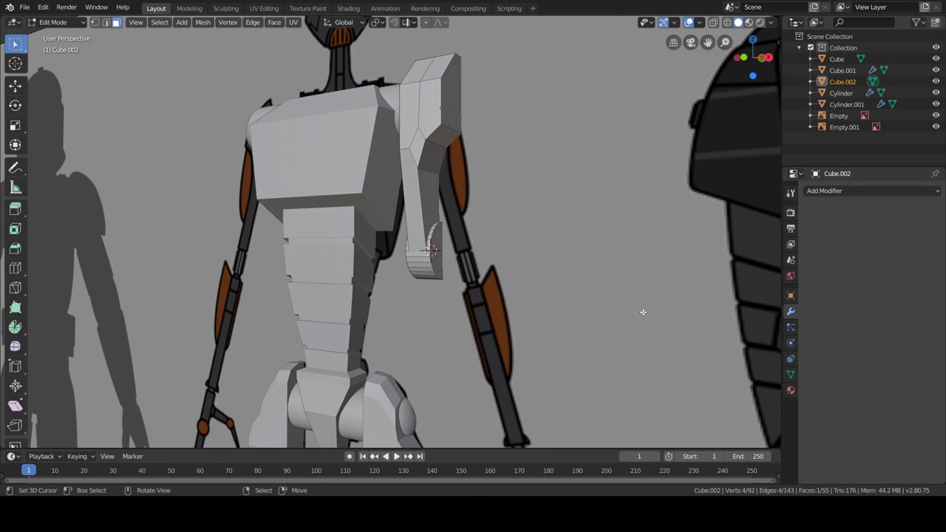
click(426, 258)
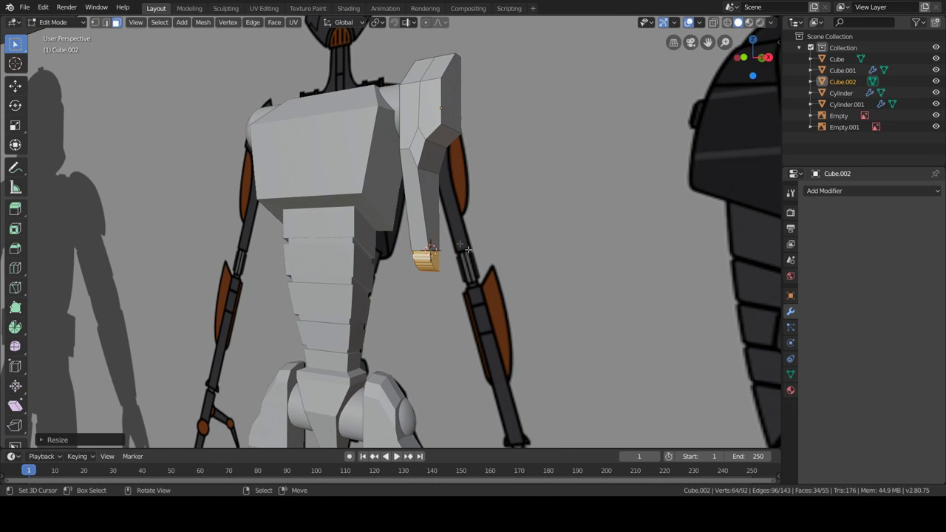
scroll(539, 290, down, 5)
scroll(397, 244, down, 3)
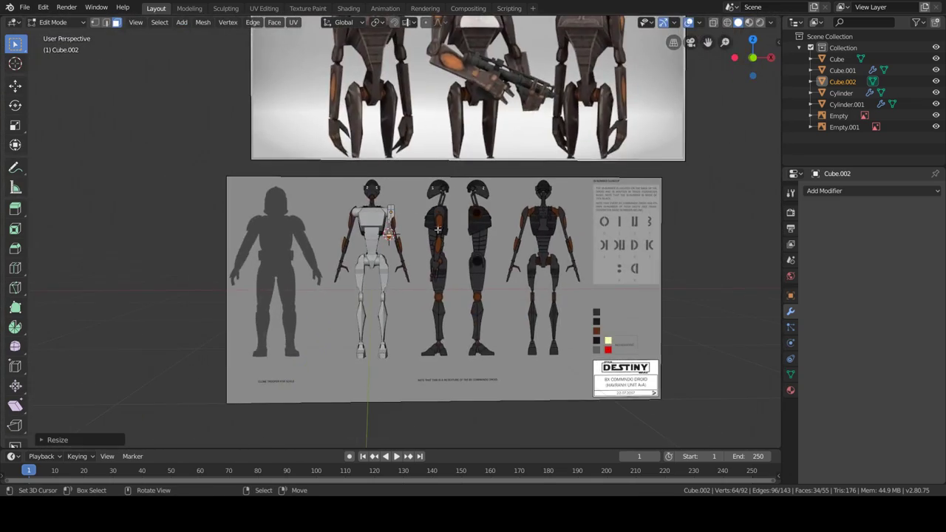
Select the arm's lower face and extrude it downward into a forearm.
scroll(391, 281, up, 10)
middle_drag(391, 289, 395, 305)
click(396, 305)
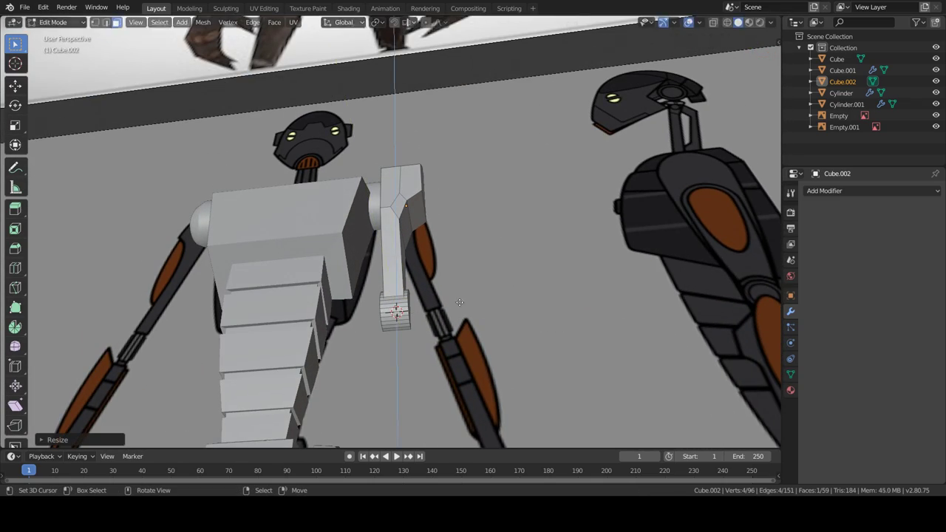
scroll(390, 286, up, 3)
scroll(387, 291, up, 2)
middle_drag(387, 291, 338, 331)
key(g)
key(z)
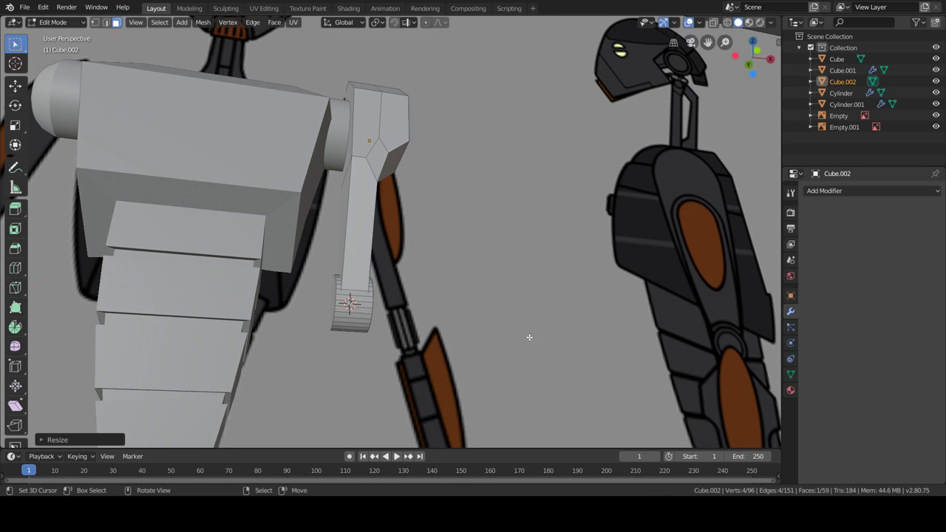
scroll(510, 412, down, 4)
scroll(473, 295, down, 3)
scroll(482, 288, up, 7)
key(e)
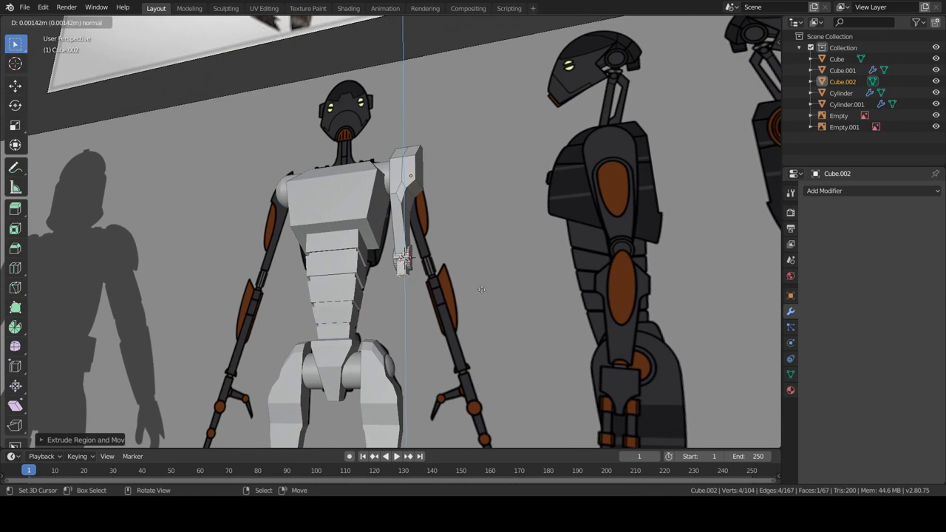
click(515, 315)
Reposition the extruded forearm faces to follow the reference droid's arm.
scroll(481, 303, down, 4)
scroll(442, 286, up, 3)
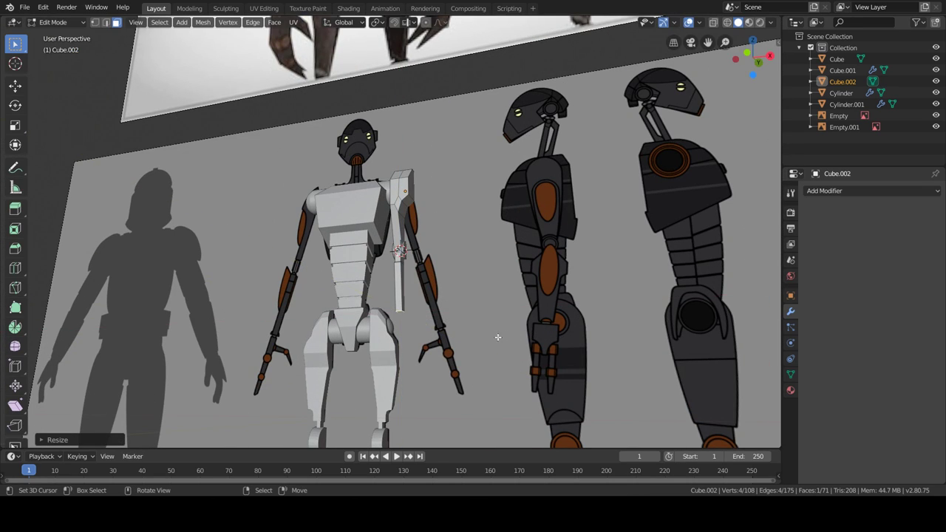
middle_drag(498, 337, 443, 318)
key(g)
click(428, 310)
scroll(422, 306, down, 2)
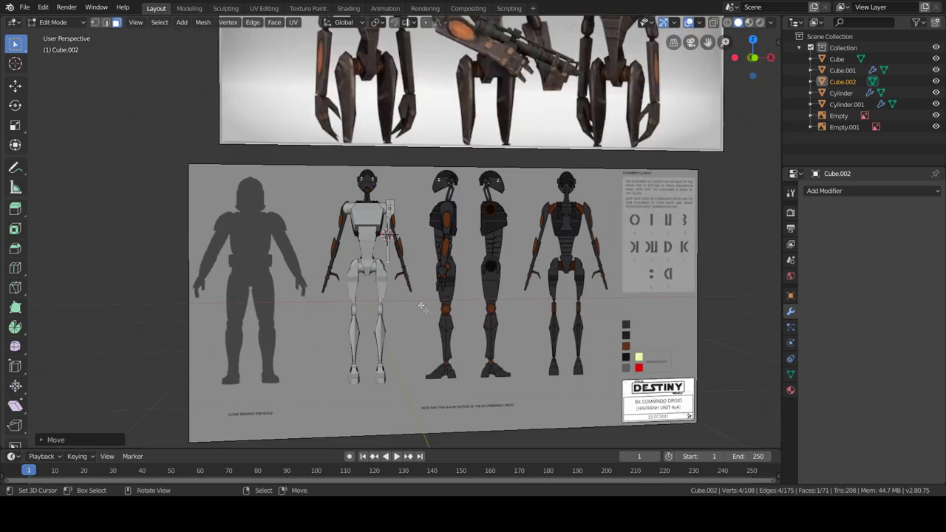
scroll(422, 307, up, 3)
scroll(410, 284, up, 4)
scroll(399, 271, up, 3)
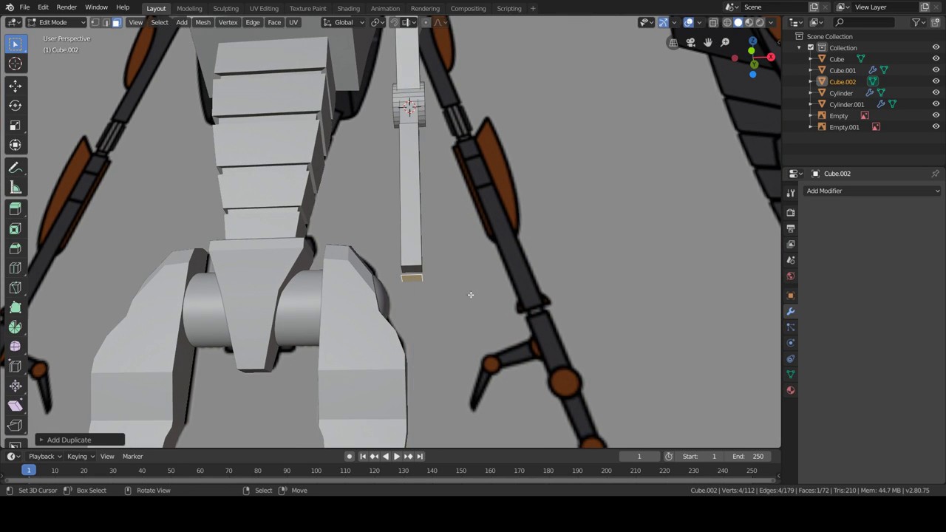
click(462, 393)
scroll(478, 370, down, 2)
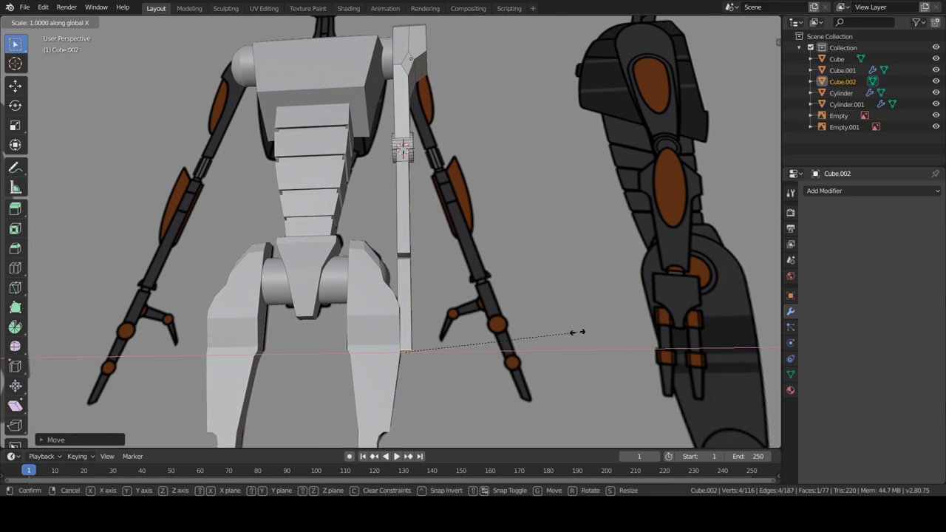
click(405, 280)
scroll(405, 280, down, 1)
scroll(404, 281, down, 2)
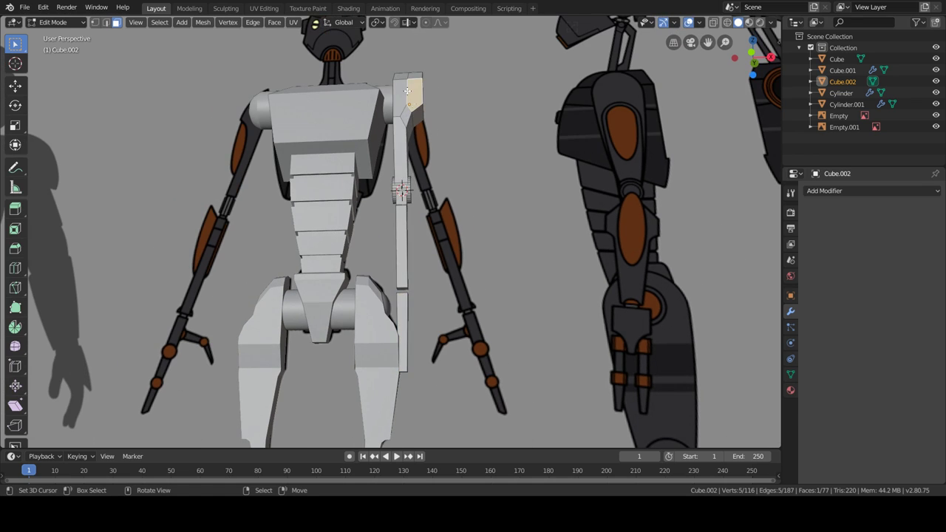
key(Tab)
Lower the arm geometry along Z so the forearm reaches hip level.
scroll(409, 297, down, 3)
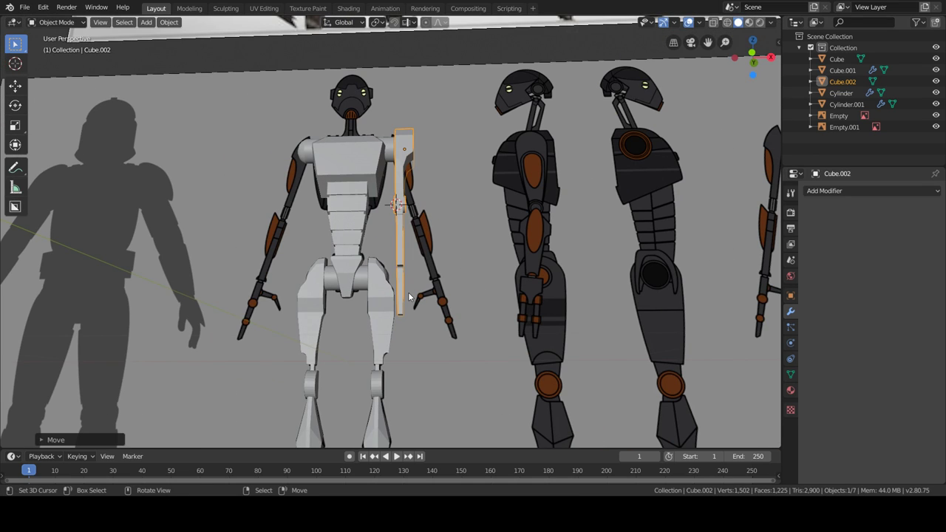
middle_drag(443, 219, 553, 351)
key(Tab)
scroll(503, 296, up, 5)
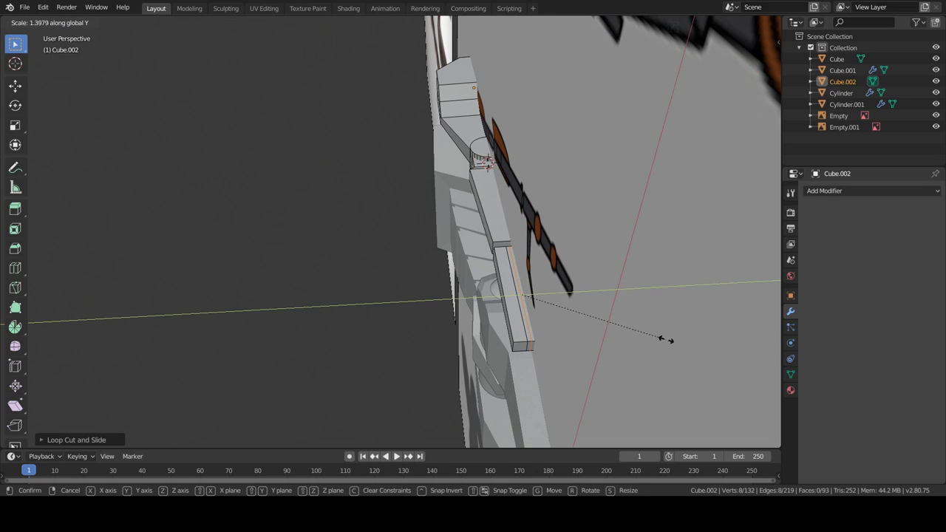
scroll(529, 340, down, 2)
key(g)
key(z)
mouse_move(529, 340)
middle_down()
mouse_move(557, 334)
mouse_move(479, 335)
mouse_move(557, 313)
middle_up()
click(559, 307)
key(Tab)
scroll(557, 313, down, 2)
mouse_move(623, 328)
middle_down()
mouse_move(425, 338)
mouse_move(561, 347)
mouse_move(530, 344)
middle_up()
key(shift+a)
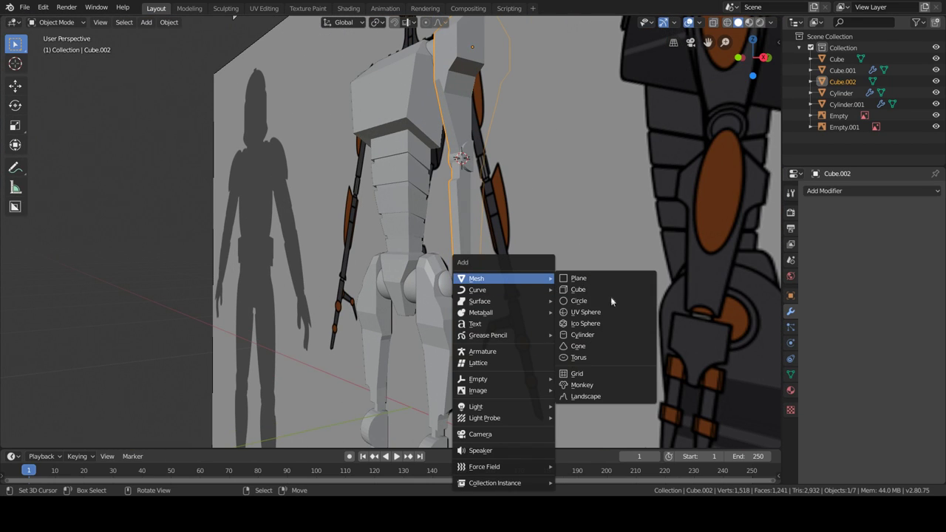
Add a cylinder, flatten it and place it at hip height beside the forearm.
click(612, 350)
key(s)
key(g)
key(z)
click(606, 363)
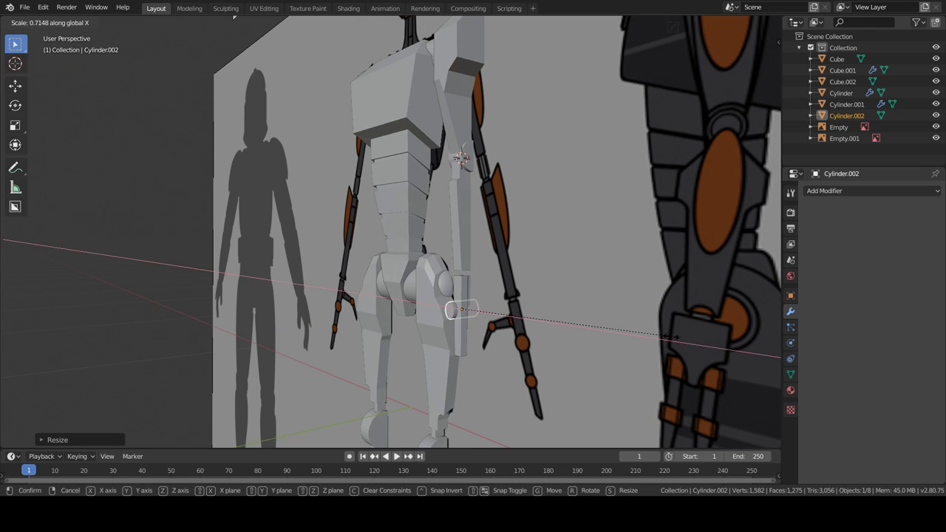
click(660, 335)
scroll(488, 338, up, 5)
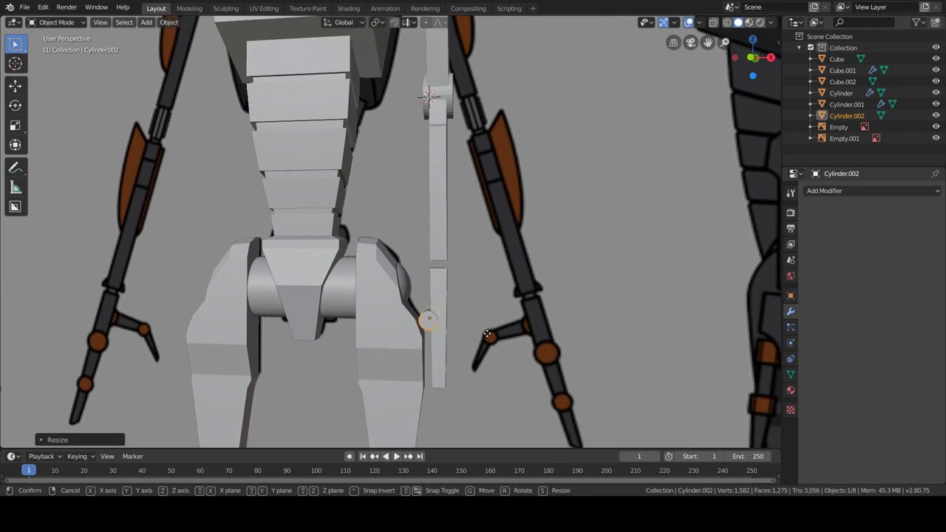
click(497, 334)
Resize the lower joint cylinder and narrow the upper joint cylinder along X.
key(s)
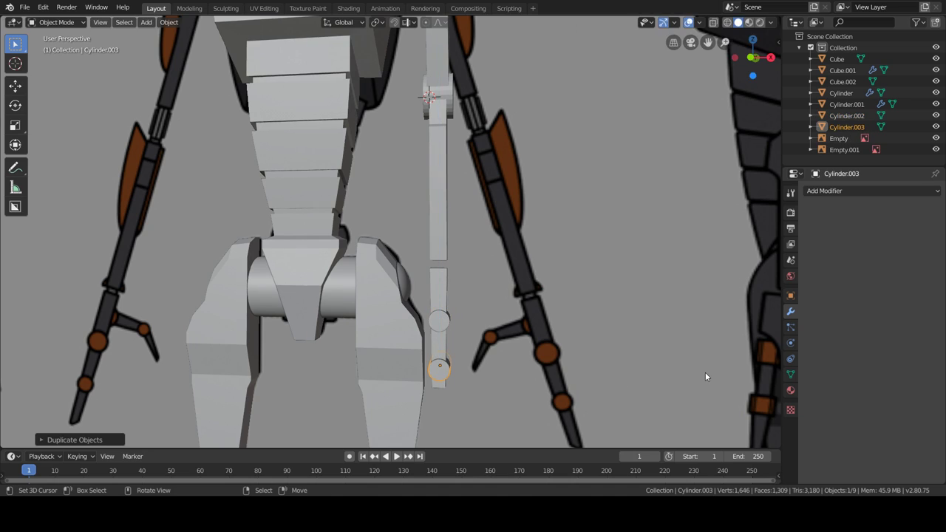
click(687, 371)
click(439, 323)
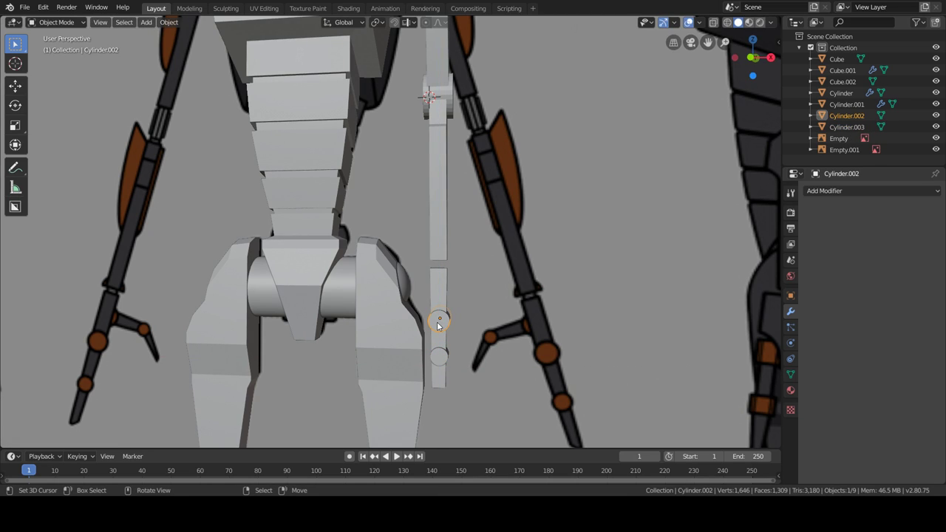
key(s)
key(x)
click(541, 355)
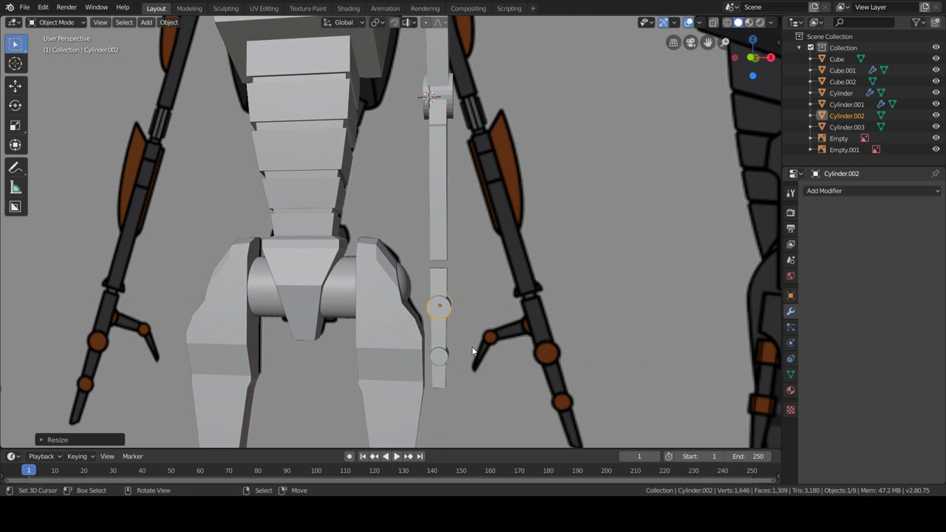
scroll(433, 288, up, 4)
Cut and slide an extra edge loop along the arm mesh.
key(Tab)
key(s)
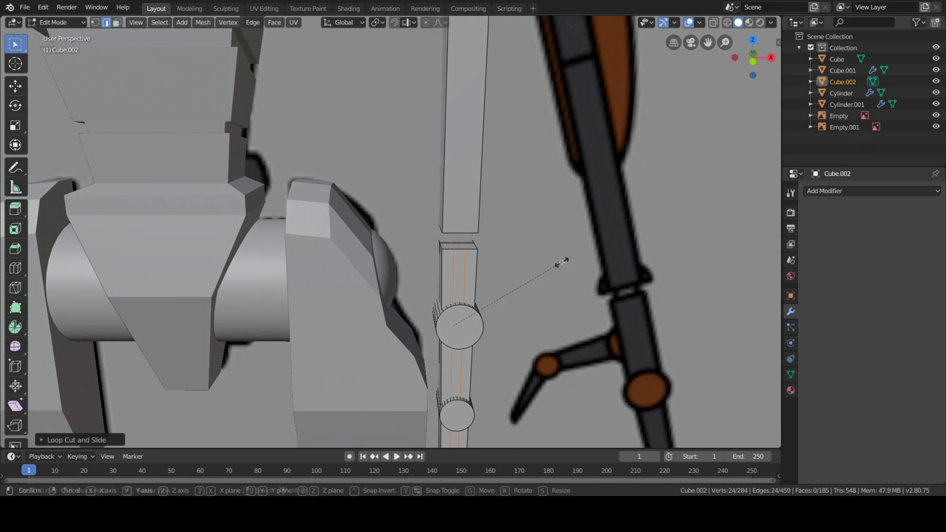
click(561, 262)
middle_drag(562, 262, 544, 337)
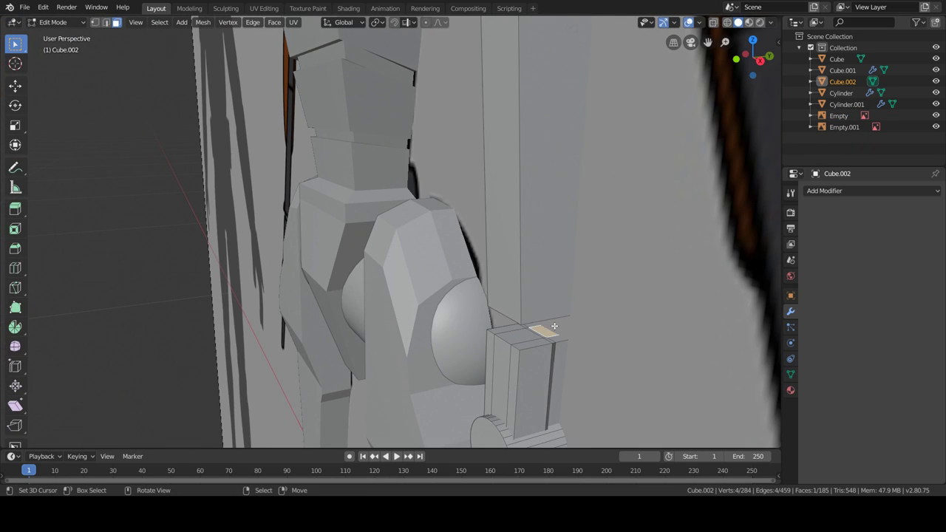
key(Tab)
scroll(554, 326, down, 8)
middle_drag(554, 325, 419, 207)
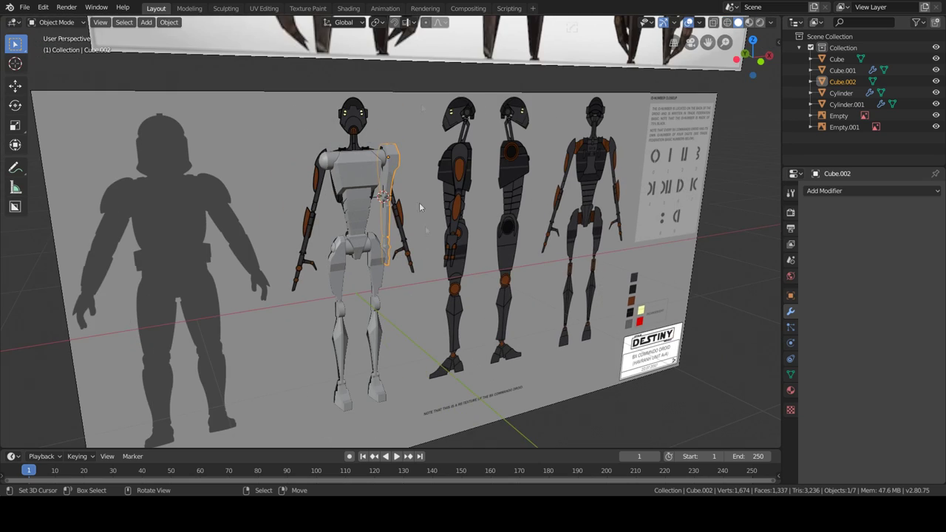
Snap the 3D cursor to the selection and set the arm's origin to the cursor.
scroll(419, 203, up, 4)
key(shift+s)
click(416, 258)
scroll(352, 273, down, 4)
scroll(352, 273, up, 2)
click(170, 23)
click(311, 71)
Add a Mirror modifier on X to the arm piece.
click(872, 191)
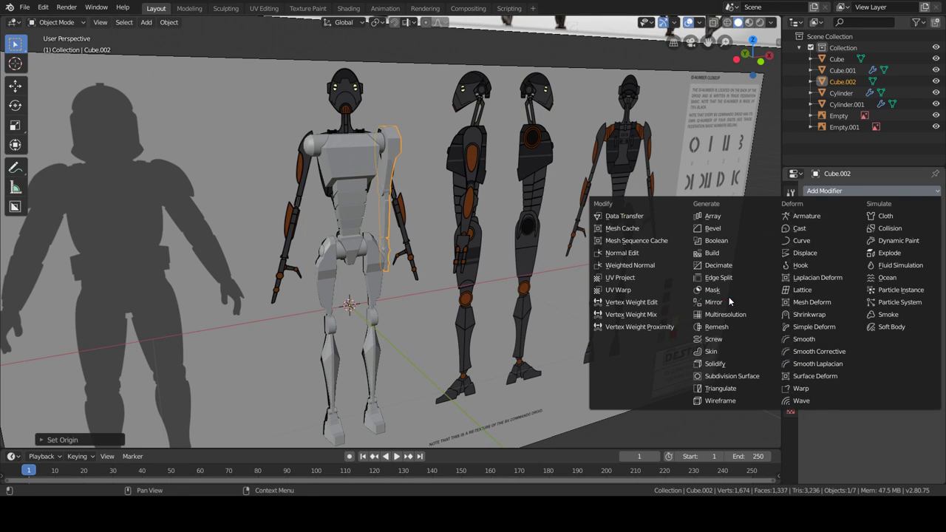
click(728, 296)
middle_drag(547, 325, 385, 221)
scroll(316, 163, down, 5)
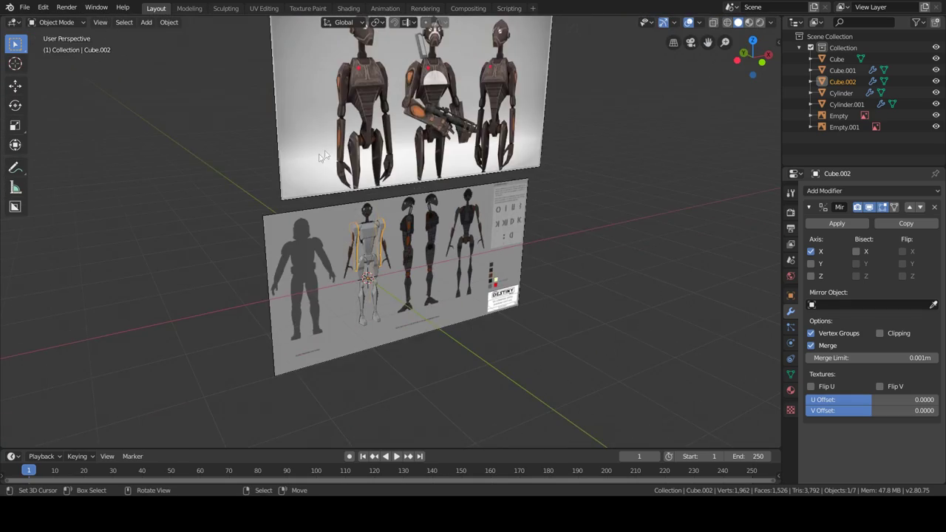
scroll(316, 162, up, 5)
Add a new cube mesh and begin resizing it.
key(shift+a)
click(363, 205)
key(s)
click(382, 370)
Move the new cube onto the chest and flatten it along Y.
middle_drag(382, 370, 352, 174)
scroll(331, 243, down, 5)
scroll(331, 236, up, 6)
key(g)
click(331, 236)
key(s)
key(y)
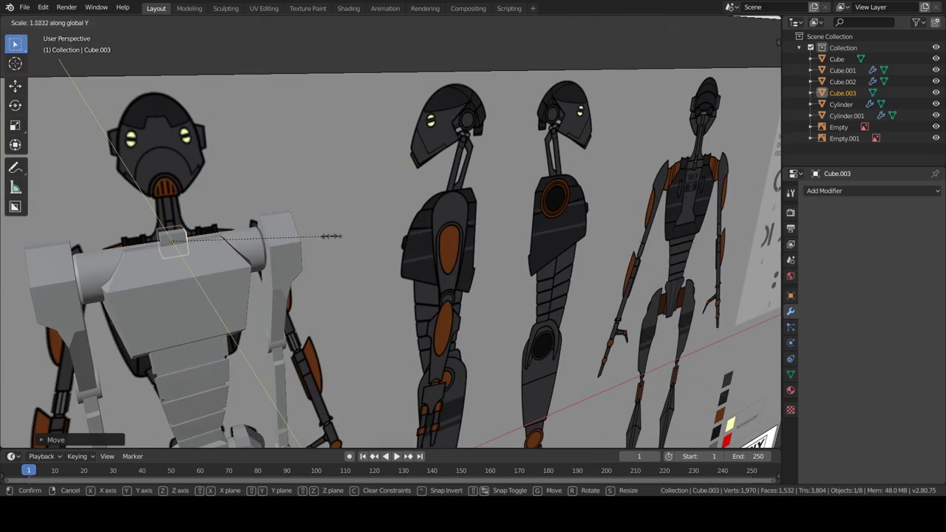
click(168, 238)
Extrude the cube's top face upward into a neck and narrow it along X.
key(Tab)
scroll(169, 238, up, 1)
key(e)
click(127, 194)
scroll(222, 221, down, 5)
scroll(357, 204, up, 6)
mouse_move(357, 204)
middle_down()
mouse_move(517, 222)
mouse_move(599, 275)
mouse_move(443, 185)
middle_up()
scroll(368, 245, down, 4)
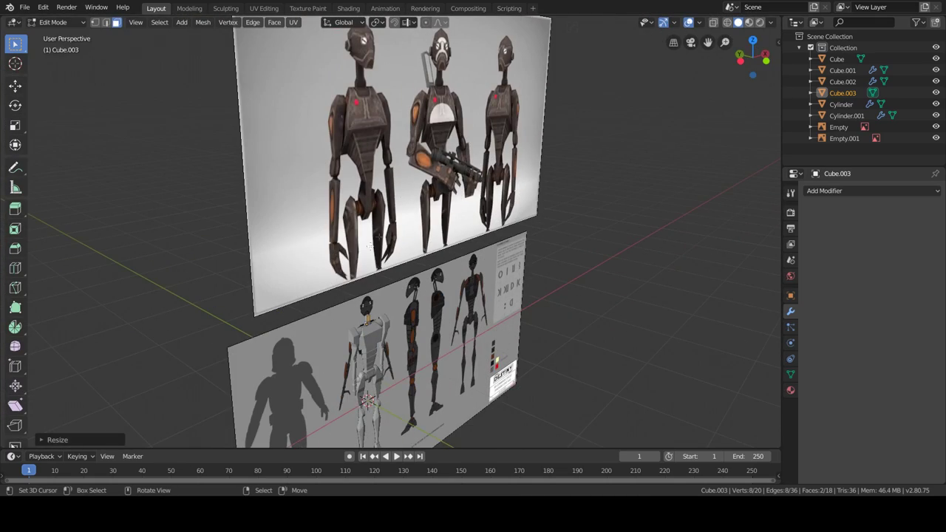
scroll(368, 245, up, 3)
scroll(351, 297, up, 4)
key(s)
key(x)
click(319, 281)
middle_drag(319, 281, 223, 277)
Loop-cut the neck, shift a face along Y and Z, and add a head cube.
key(ctrl+r)
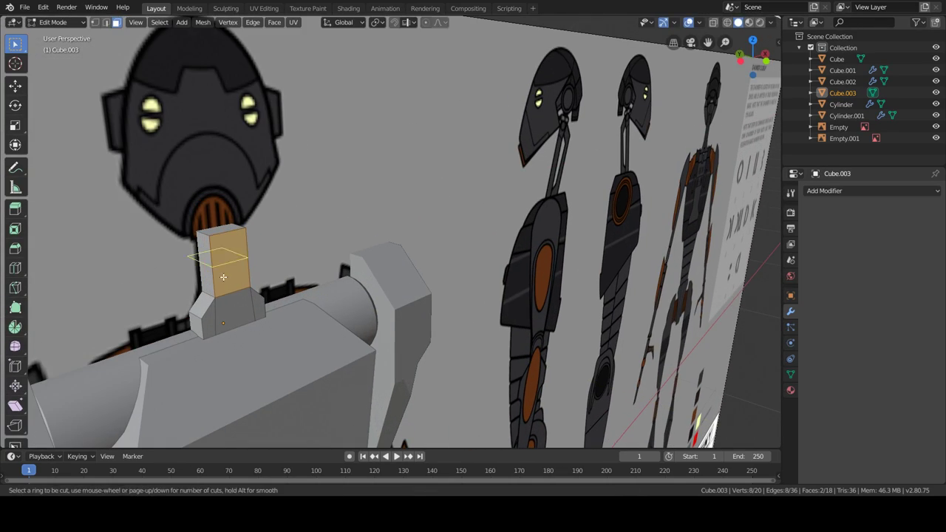
key(3)
middle_drag(102, 46, 326, 273)
click(724, 271)
middle_drag(723, 271, 325, 234)
key(g)
key(y)
click(597, 273)
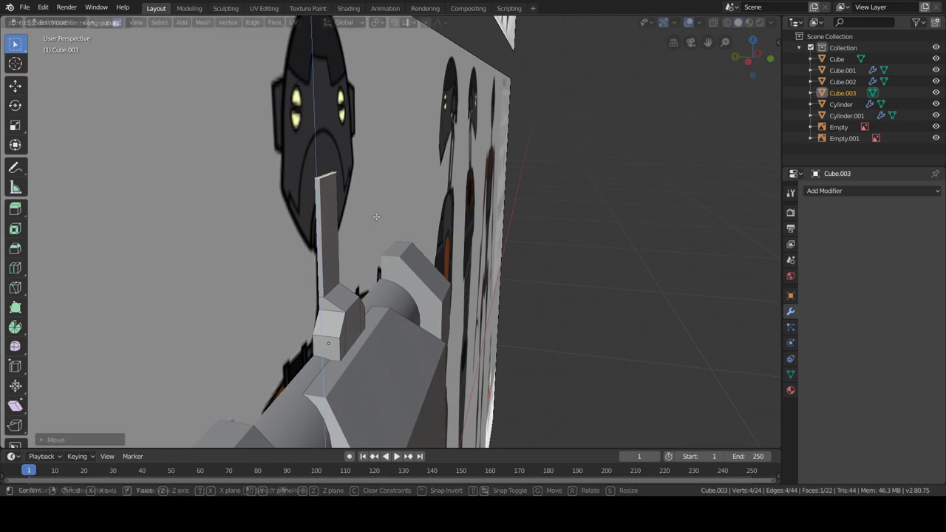
click(376, 217)
middle_drag(376, 216, 337, 217)
scroll(338, 217, up, 3)
key(shift+a)
click(337, 226)
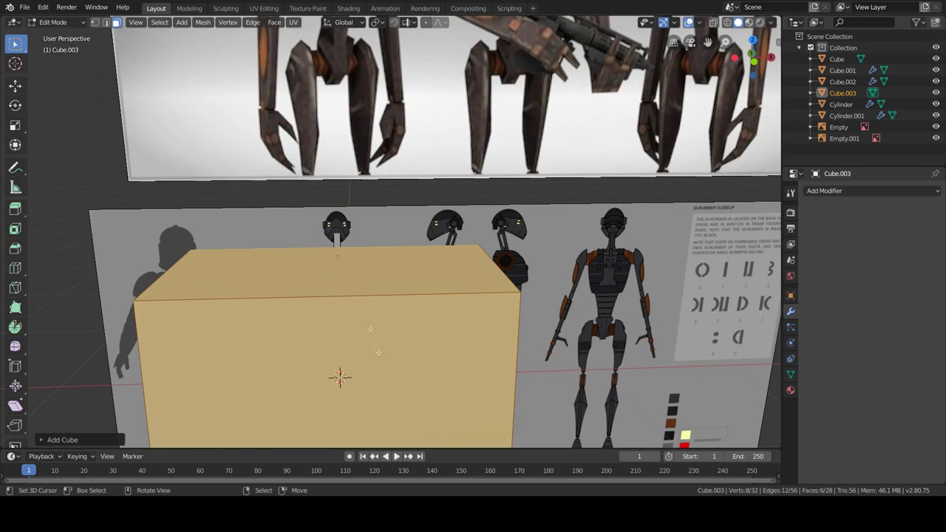
Shrink the head cube into place atop the neck and bevel its top edges.
key(s)
click(383, 231)
scroll(382, 231, up, 4)
key(s)
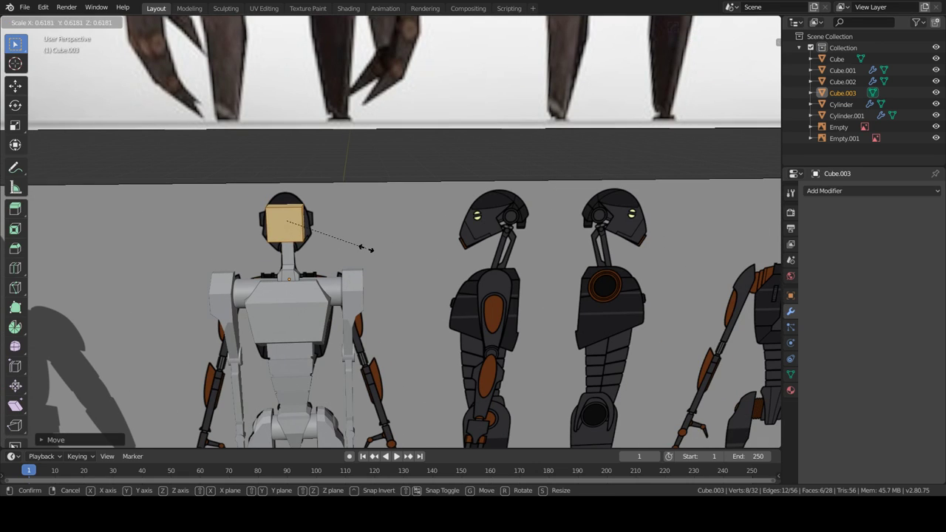
key(ctrl+b)
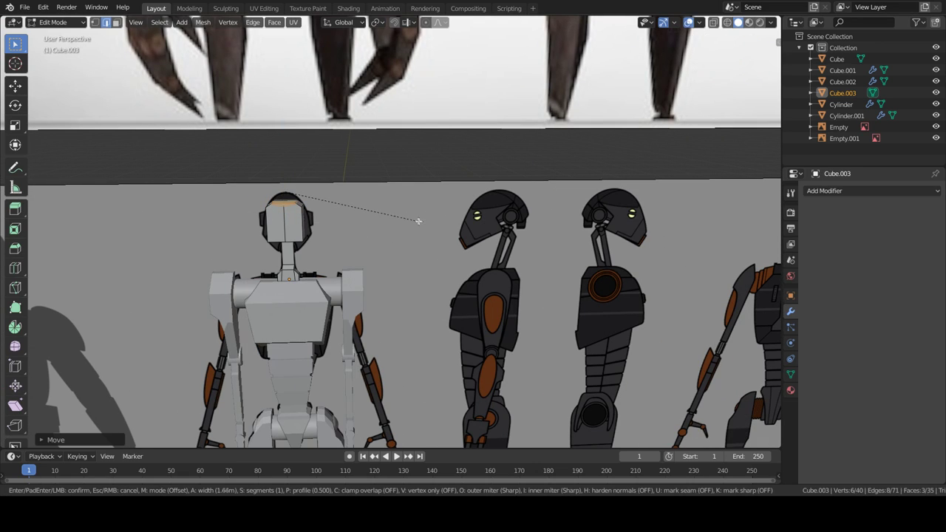
scroll(397, 217, up, 2)
shift+middle_drag(398, 217, 286, 214)
Move two selected head edges along Z and shrink that part of the head.
click(286, 214)
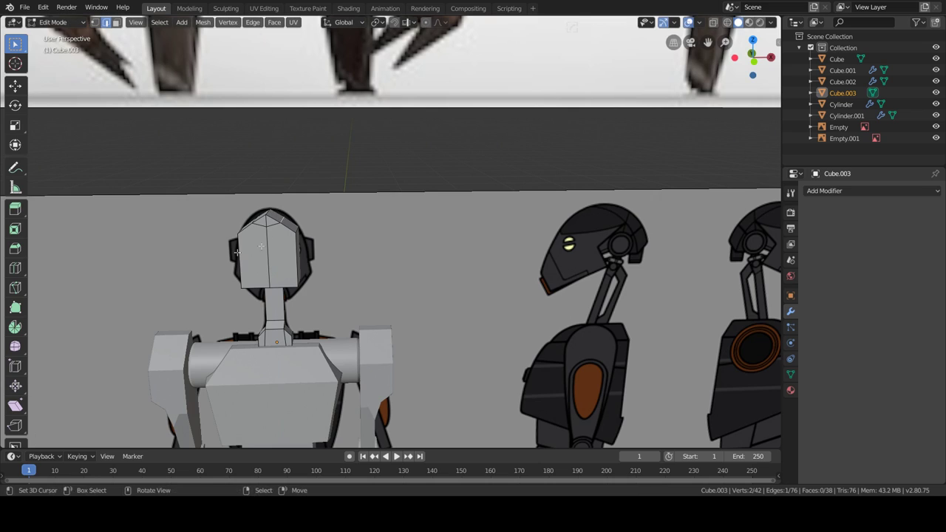
shift+click(261, 247)
middle_drag(261, 246, 325, 264)
key(g)
key(z)
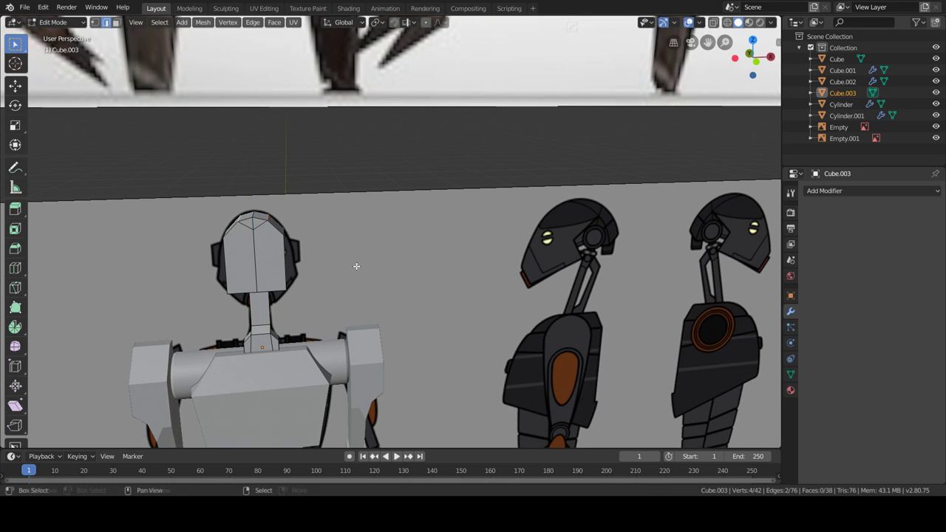
middle_drag(364, 283, 366, 290)
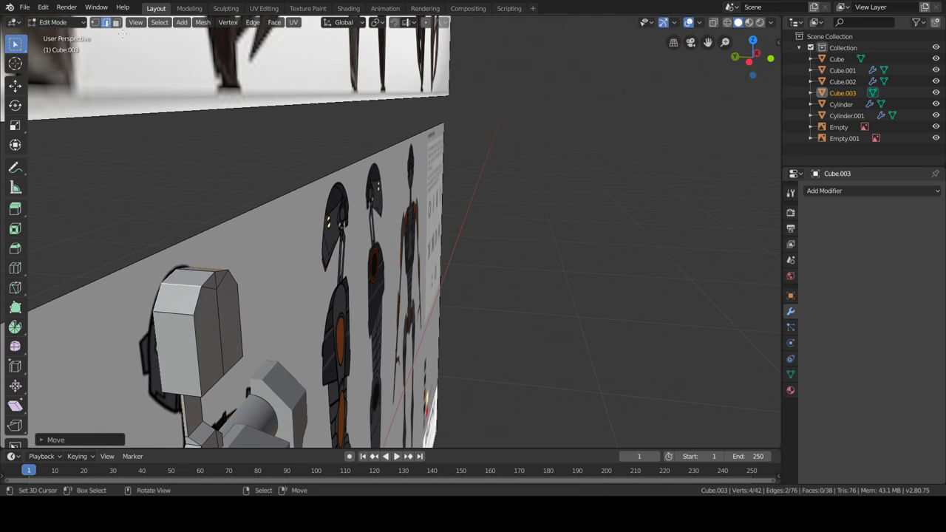
middle_drag(213, 282, 111, 44)
click(105, 22)
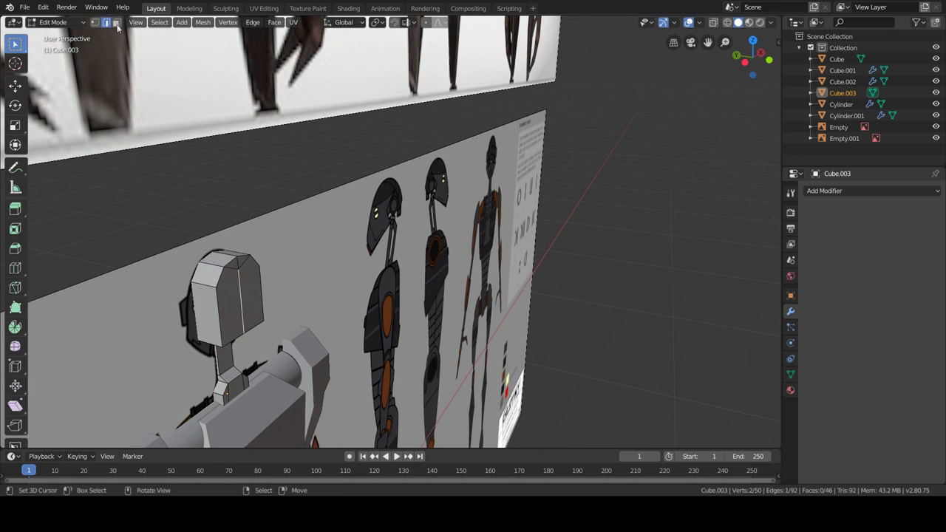
key(s)
click(301, 335)
Add an edge loop around the head and scale it excluding the X axis.
key(ctrl+r)
click(307, 330)
key(s)
key(shift+x)
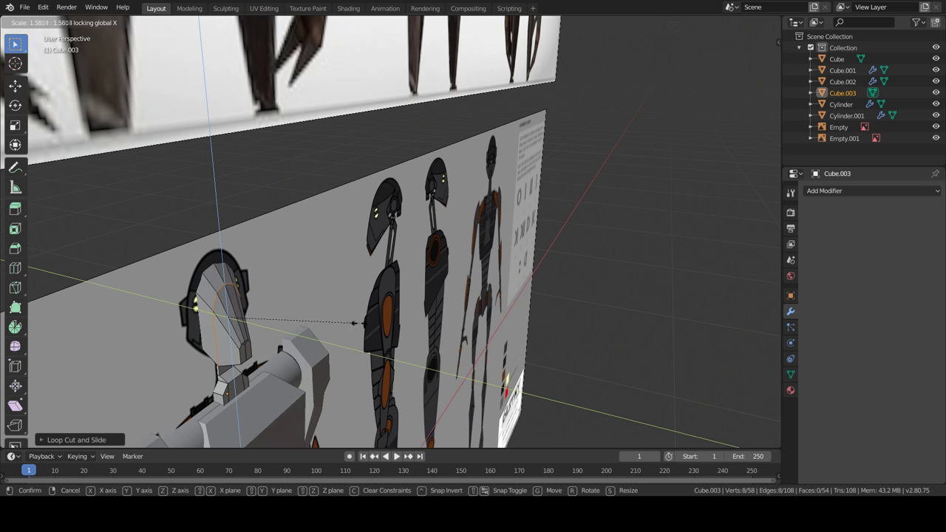
click(355, 323)
mouse_move(354, 323)
middle_down()
mouse_move(296, 306)
mouse_move(304, 242)
middle_up()
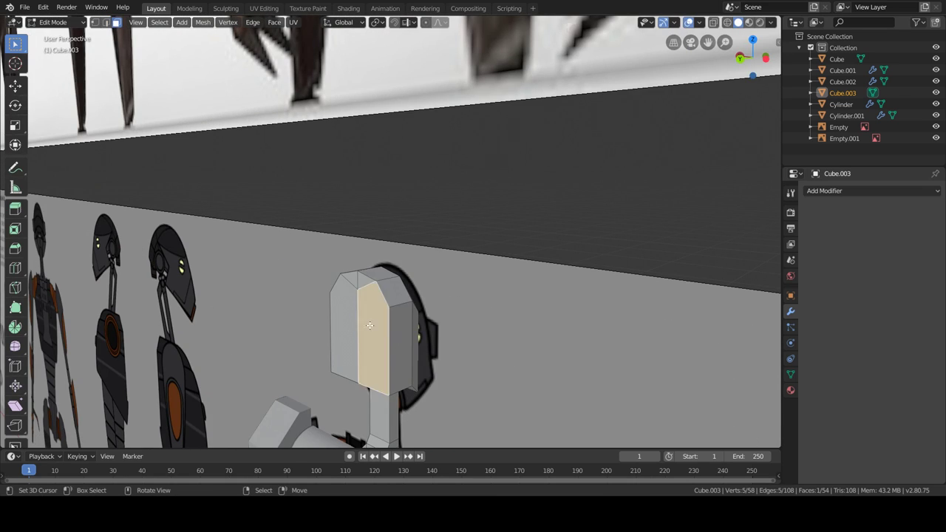
middle_drag(370, 325, 481, 331)
key(Tab)
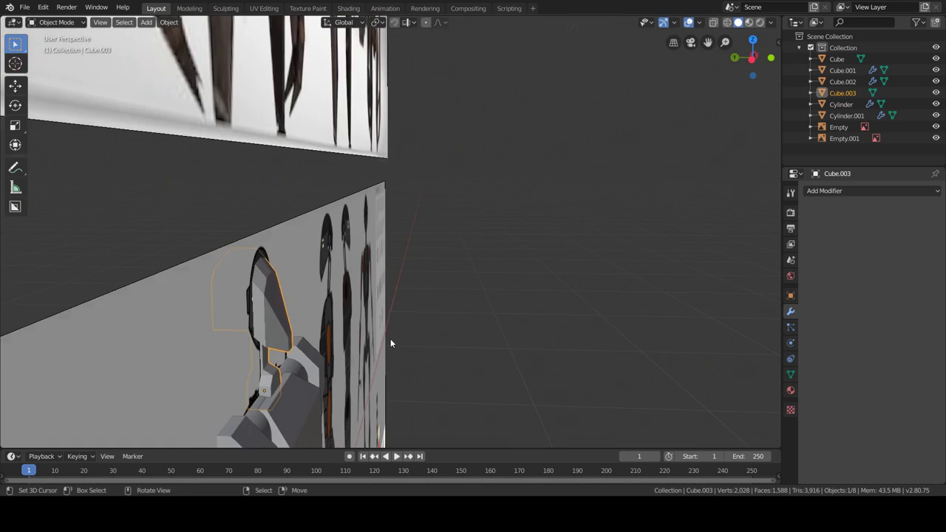
Scale the droid's linked head geometry along the Y axis.
middle_drag(391, 343, 439, 332)
key(Tab)
click(305, 303)
key(ctrl+l)
key(s)
key(y)
click(422, 323)
mouse_move(422, 323)
middle_down()
mouse_move(355, 331)
mouse_move(371, 344)
mouse_move(443, 347)
middle_up()
Shift the head geometry along X and rescale it with the X axis locked.
key(s)
key(g)
key(z)
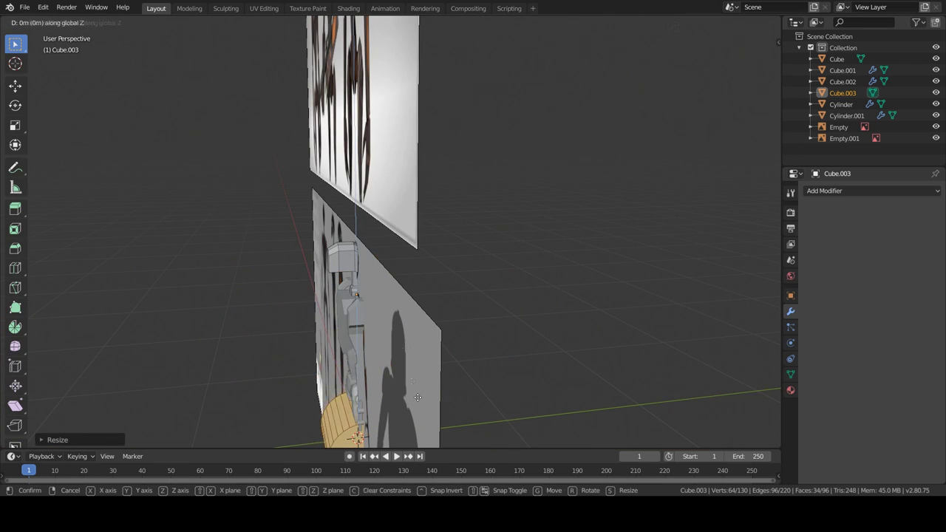
key(x)
click(450, 352)
key(s)
key(shift+x)
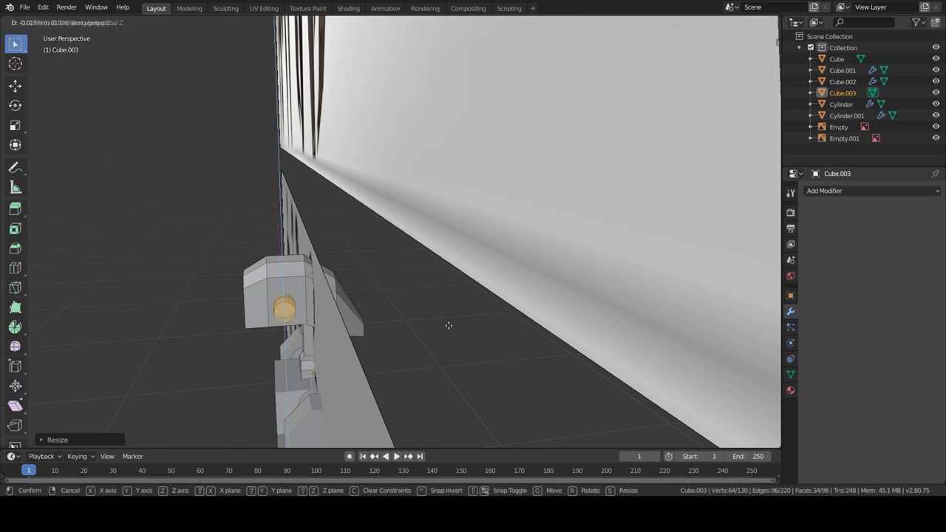
click(499, 385)
key(Tab)
Delete the lower reference image board.
scroll(499, 385, down, 8)
middle_drag(499, 385, 429, 354)
click(429, 354)
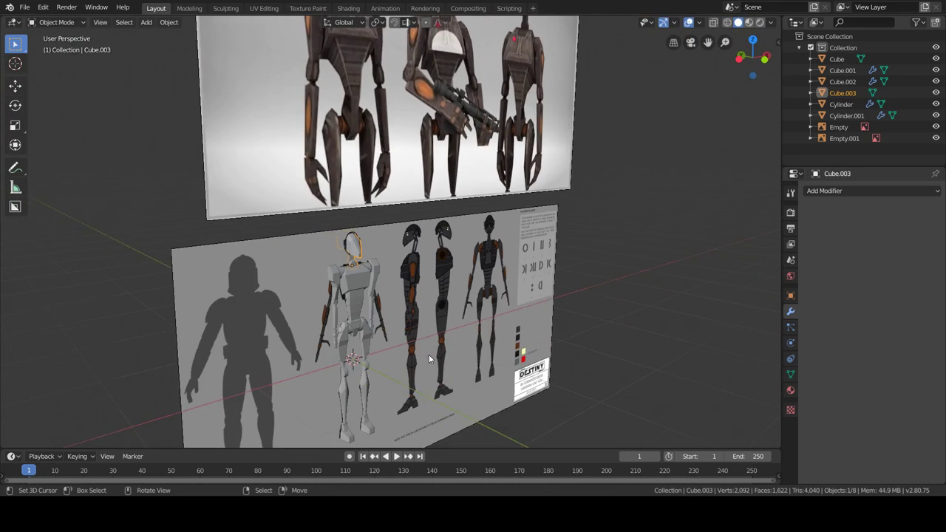
key(Delete)
scroll(464, 296, up, 2)
middle_drag(459, 301, 450, 237)
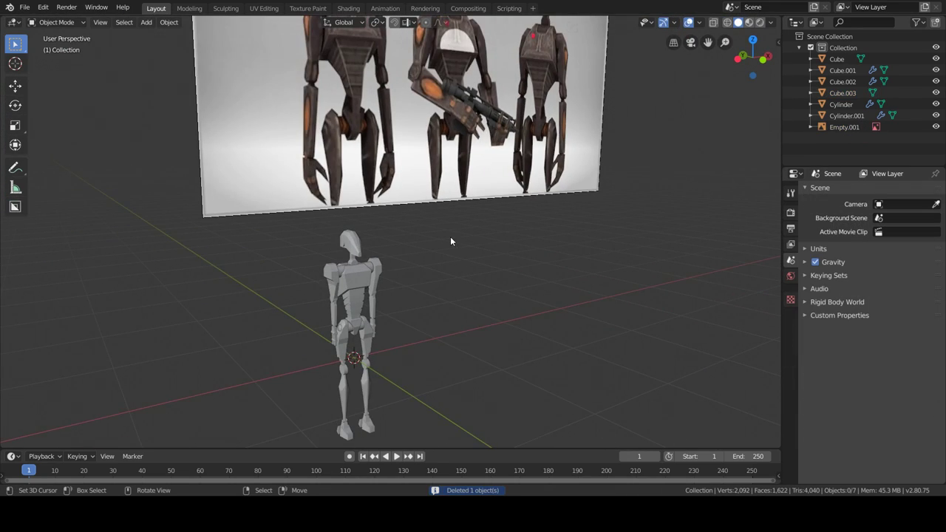
Add a plane, lower it beneath the droid's feet and enlarge it into a floor.
scroll(410, 233, up, 2)
click(317, 232)
scroll(314, 228, down, 1)
scroll(372, 302, up, 2)
key(shift+a)
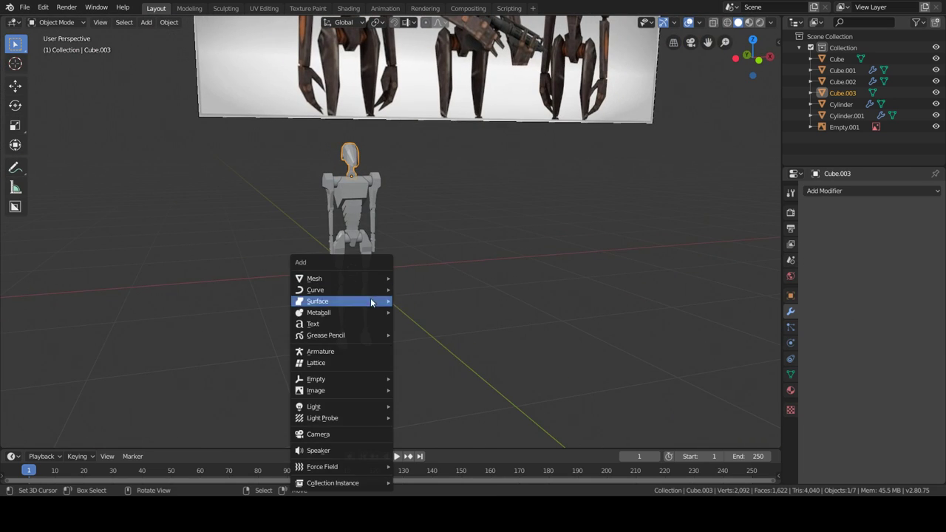
click(414, 278)
key(g)
key(z)
click(493, 308)
key(s)
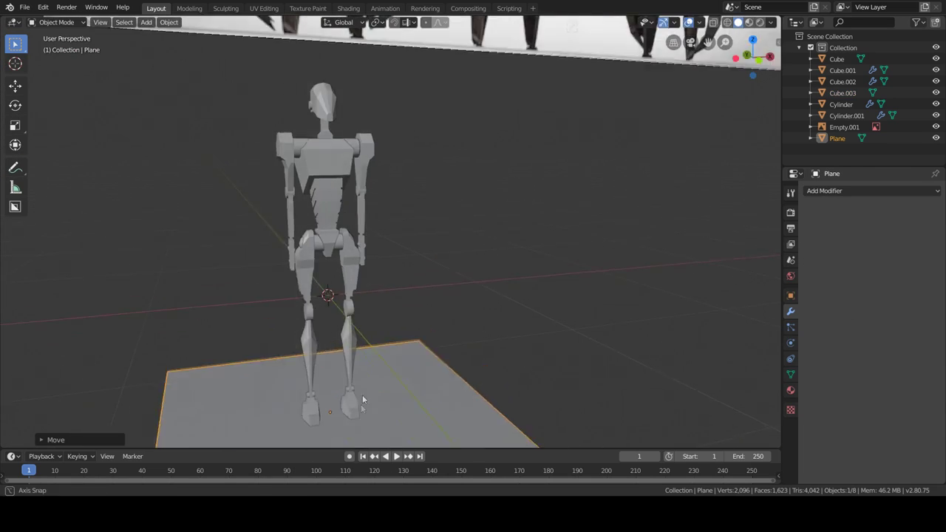
click(327, 305)
Create a new material named base on the droid's body cube.
key(KP_7)
key(KP_1)
mouse_move(360, 156)
middle_down()
mouse_move(403, 193)
mouse_move(360, 270)
middle_up()
scroll(361, 269, up, 2)
click(330, 270)
click(855, 191)
click(790, 391)
click(866, 239)
click(902, 349)
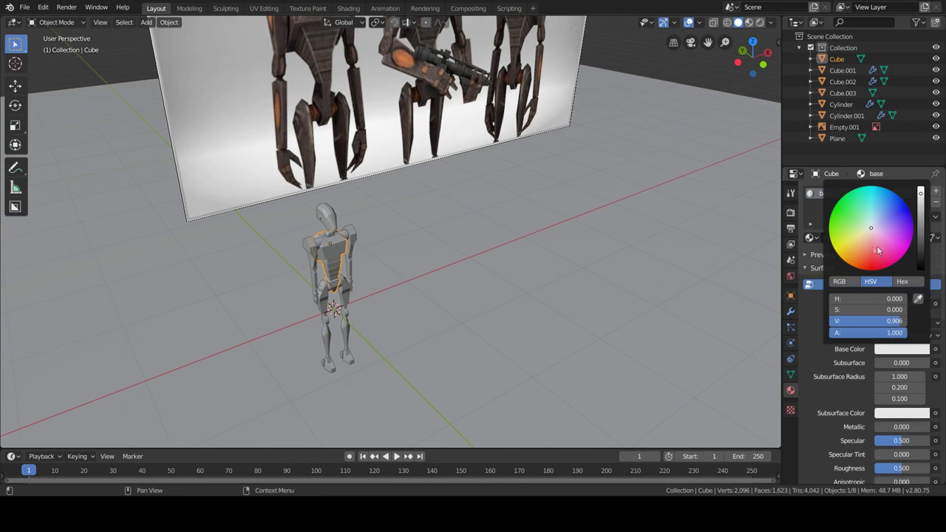
Colour the base material dark red and preview materials in the viewport.
click(877, 246)
drag(880, 321, 857, 321)
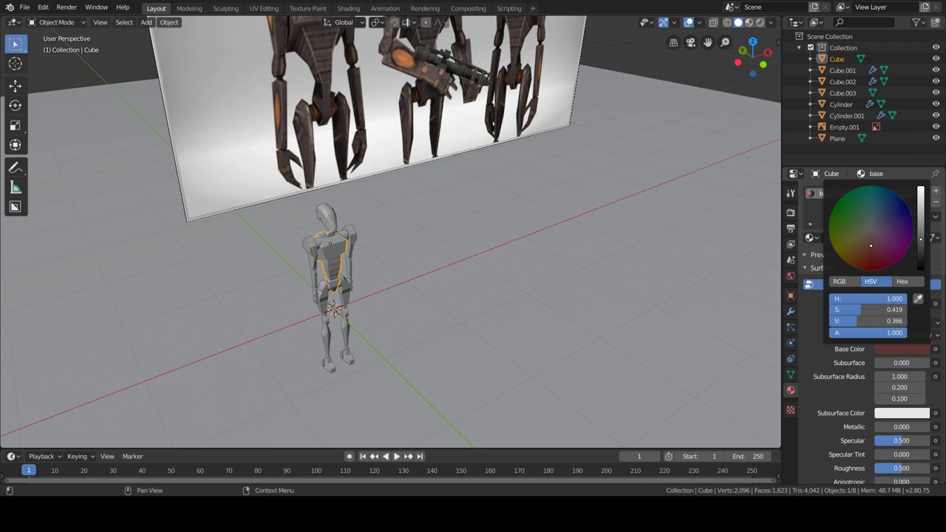
click(749, 23)
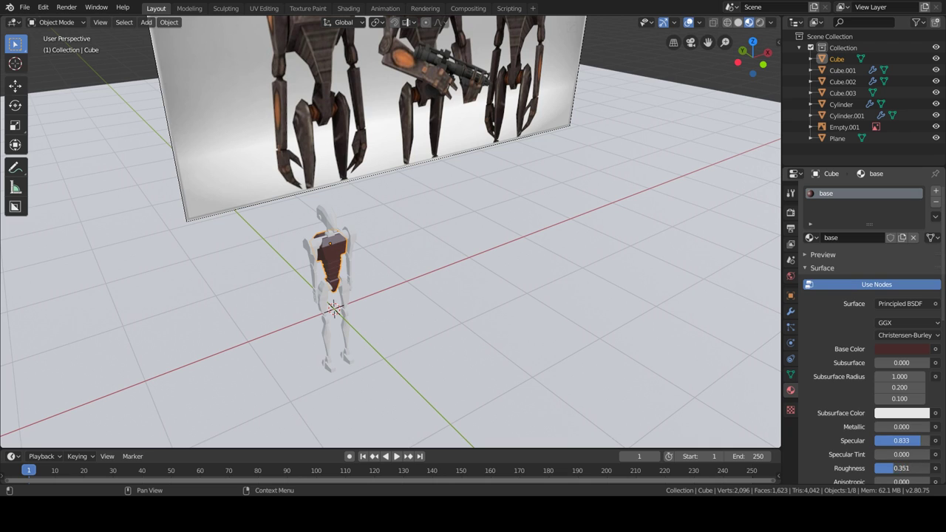
Apply the base material to the droid's arms and head.
click(333, 309)
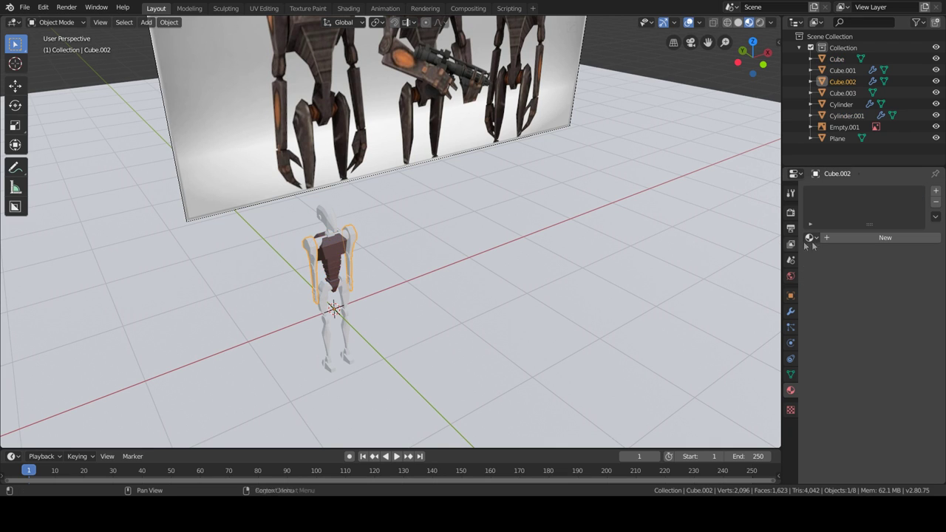
click(810, 238)
click(714, 257)
click(843, 93)
click(810, 237)
click(702, 256)
Apply the base material to the droid's legs as well.
middle_drag(414, 244, 281, 235)
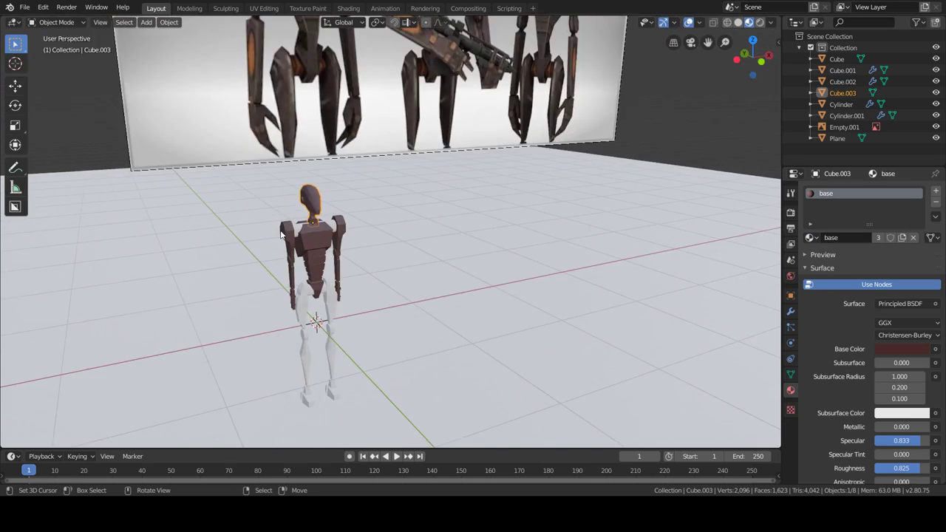
click(175, 221)
key(s)
click(274, 319)
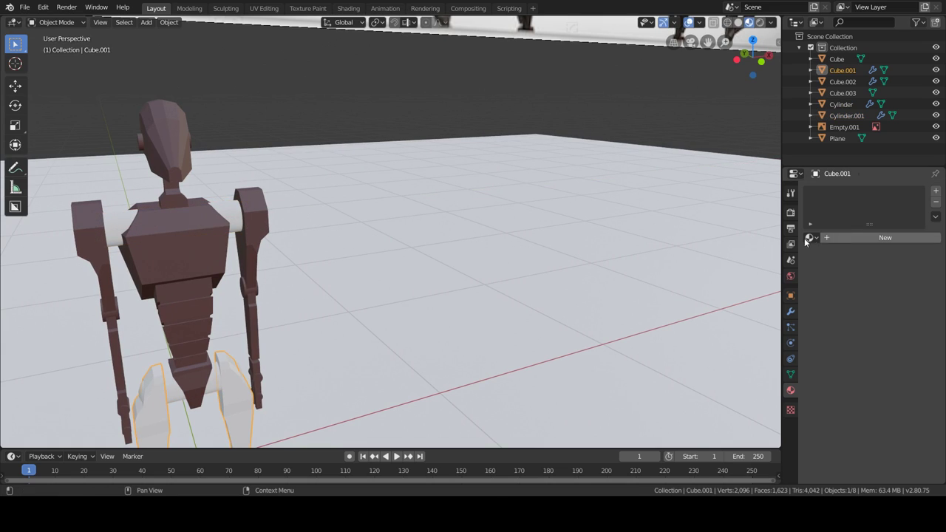
click(810, 237)
click(702, 255)
scroll(375, 214, down, 3)
middle_drag(423, 253, 457, 261)
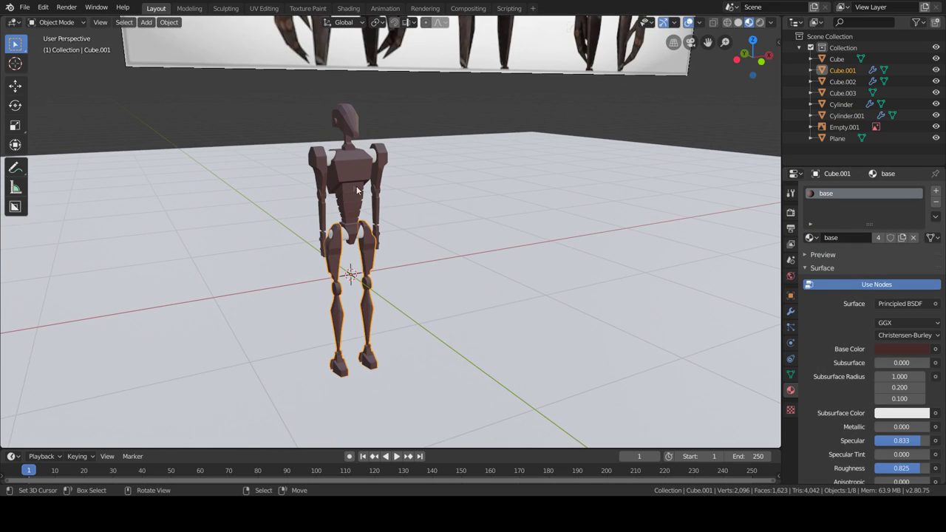
Give the shoulder tube an orange base2 material with specular 0.711.
click(846, 115)
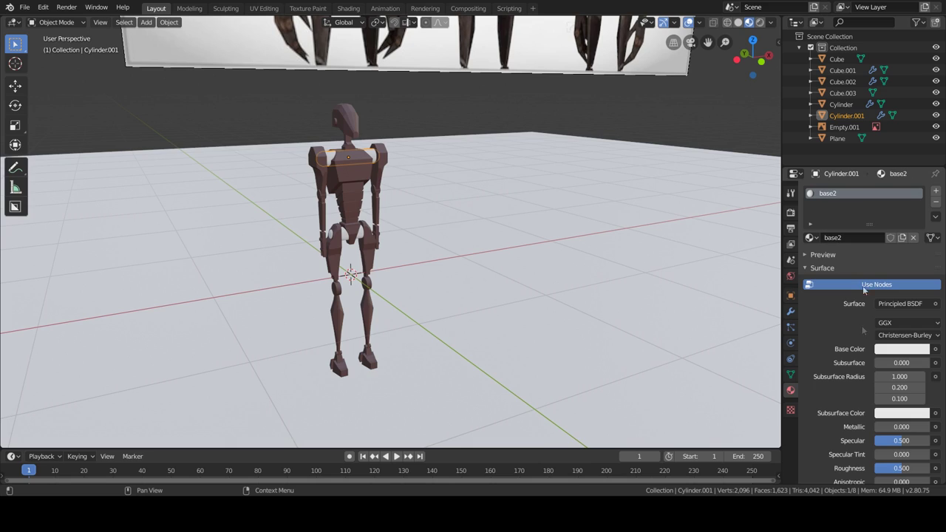
drag(900, 440, 912, 440)
click(902, 349)
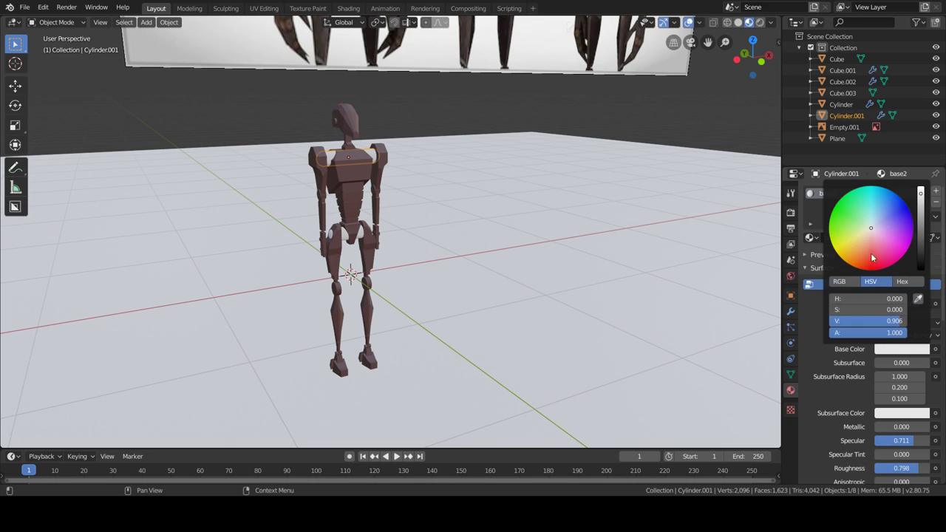
click(866, 255)
ctrl+scroll(866, 253, down, 3)
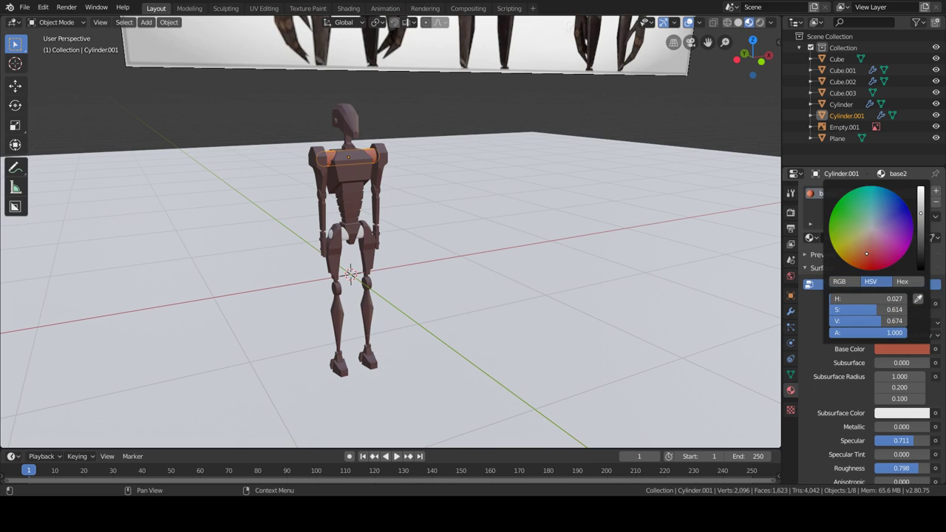
ctrl+scroll(867, 259, up, 2)
click(352, 231)
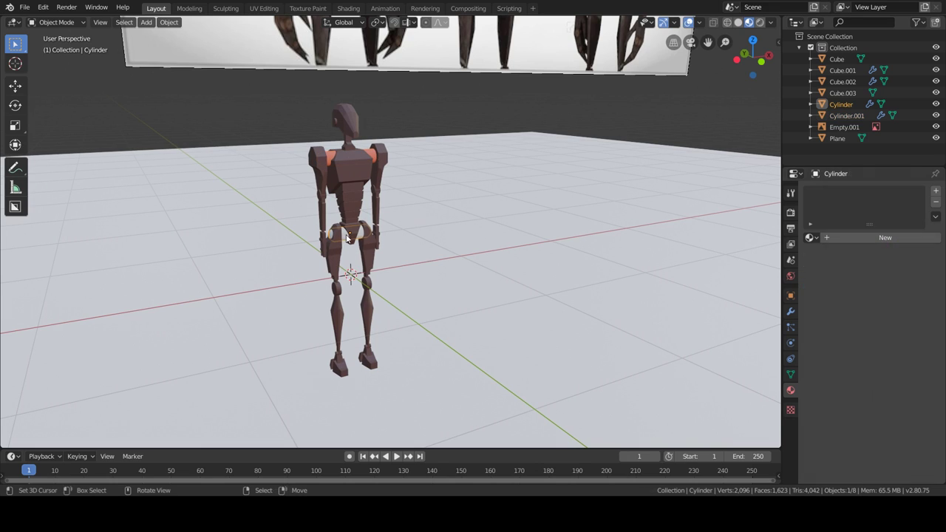
Assign the orange base2 material to the knee faces of the legs.
scroll(337, 344, up, 5)
click(336, 344)
key(Tab)
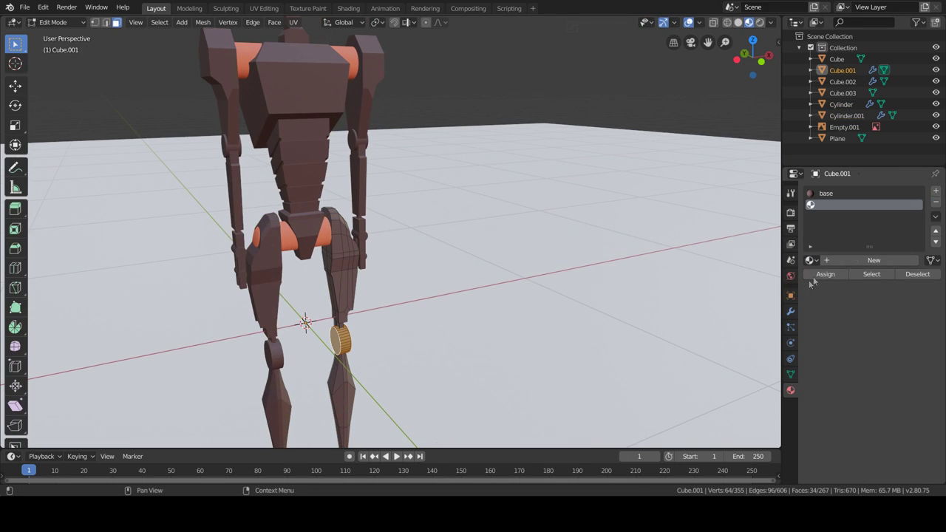
click(935, 191)
click(811, 260)
click(747, 295)
scroll(371, 314, up, 3)
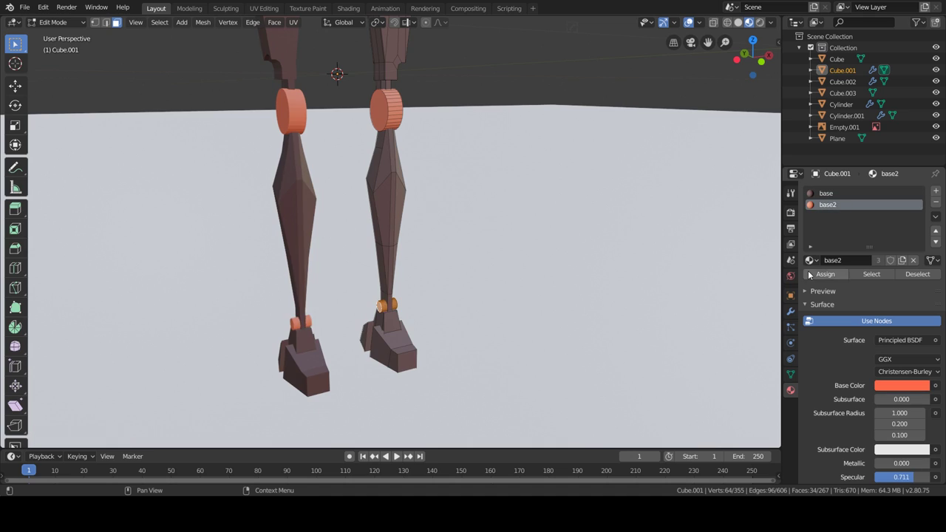
scroll(436, 229, down, 3)
Add a base2 material slot to the arm and assign it to the joints.
key(l)
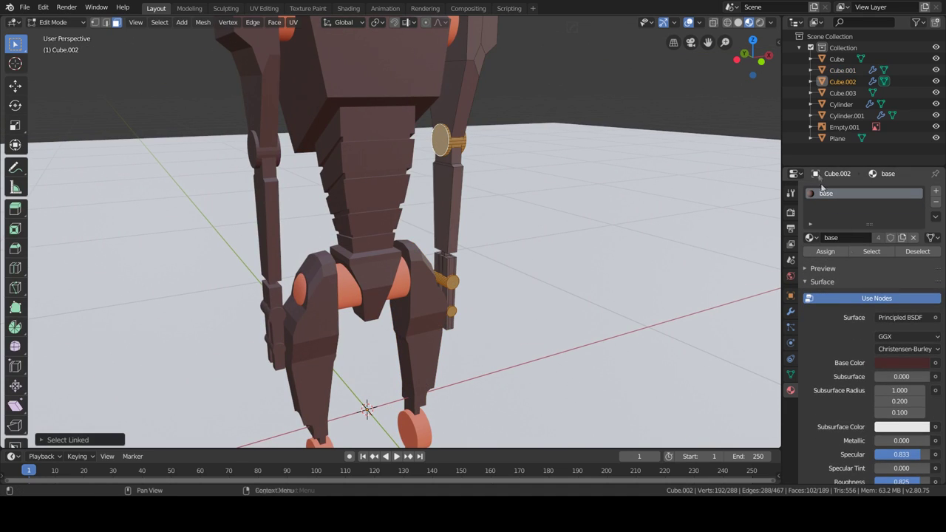
click(935, 190)
click(811, 260)
click(747, 295)
click(826, 275)
scroll(425, 277, down, 4)
scroll(425, 277, down, 4)
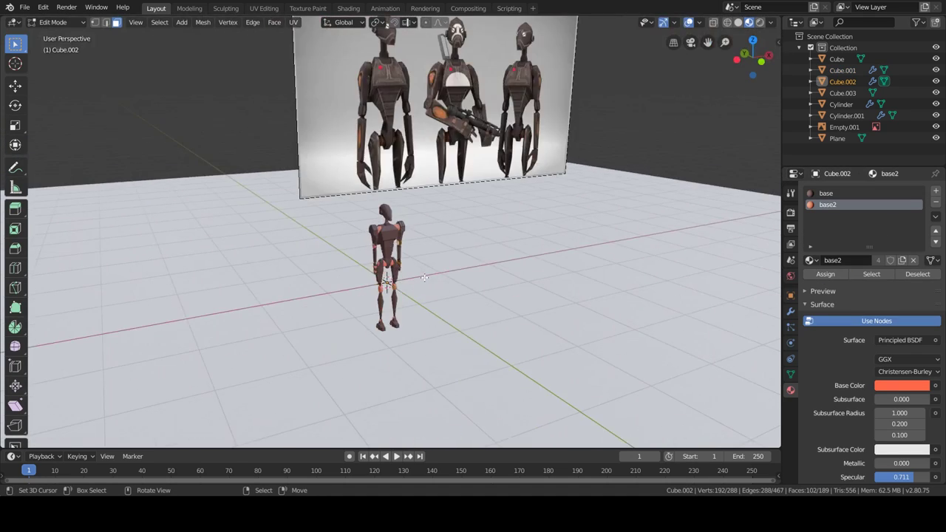
scroll(425, 277, up, 5)
Widen the shoulder tube along the X axis.
key(Tab)
click(414, 216)
key(s)
key(x)
click(609, 251)
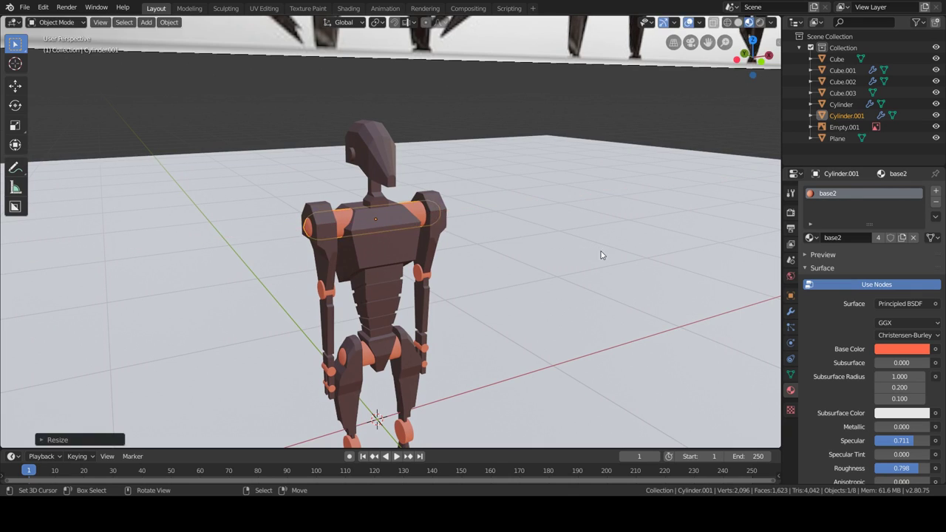
Delete the remaining reference image and orbit around the finished droid.
key(Tab)
scroll(602, 253, down, 4)
key(Tab)
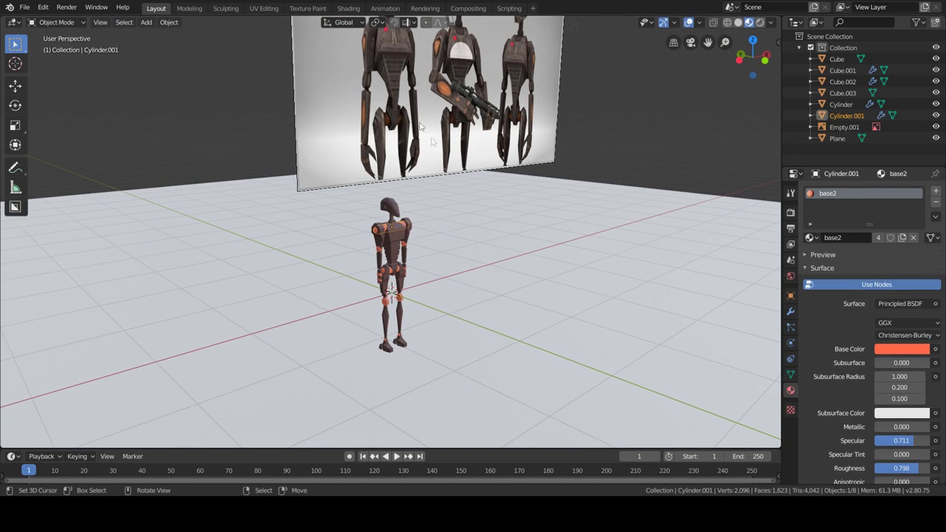
click(439, 85)
key(Delete)
scroll(333, 222, up, 3)
middle_drag(229, 354, 755, 356)
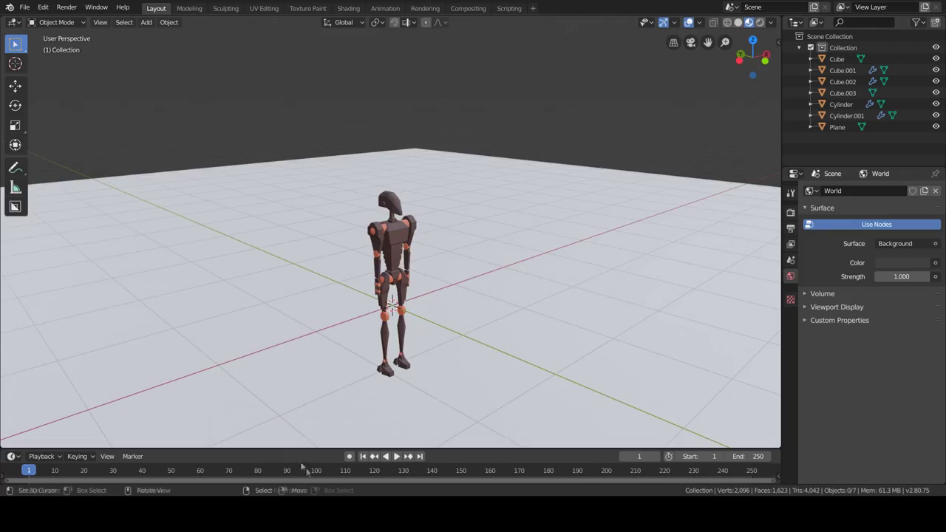